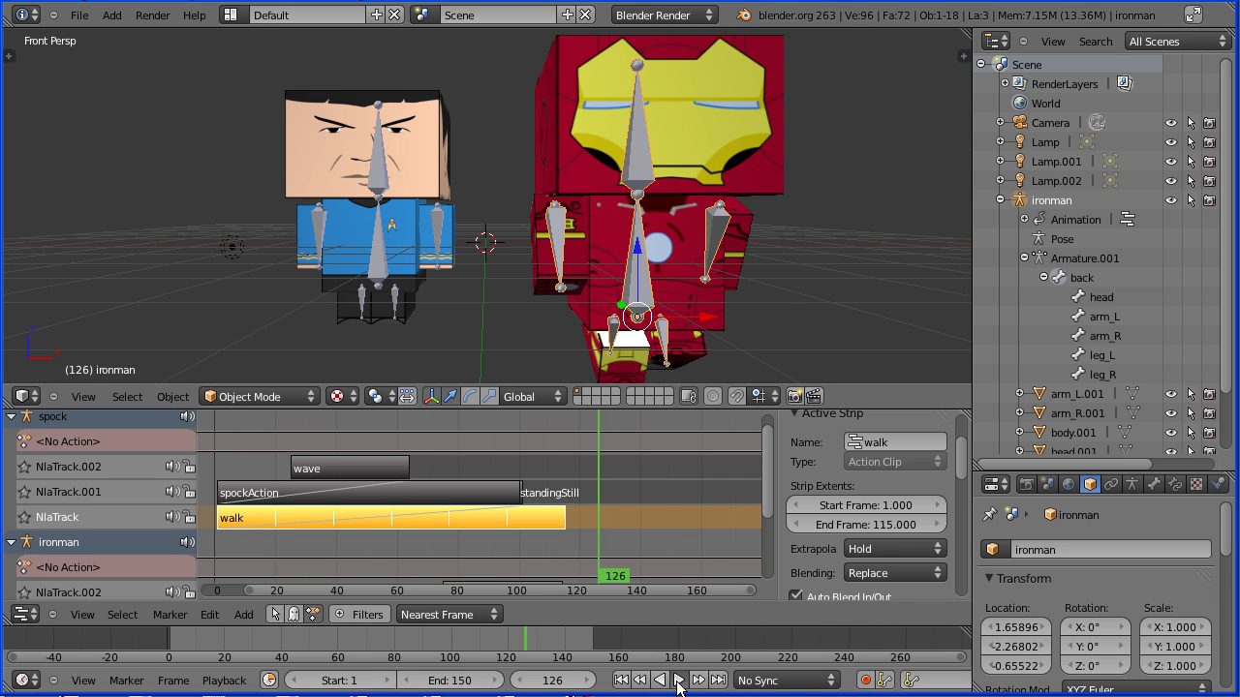
Step: Start playback of the Spock and Iron Man NLA animation from the Timeline
{"action": "left_click", "coordinate": [678, 681]}
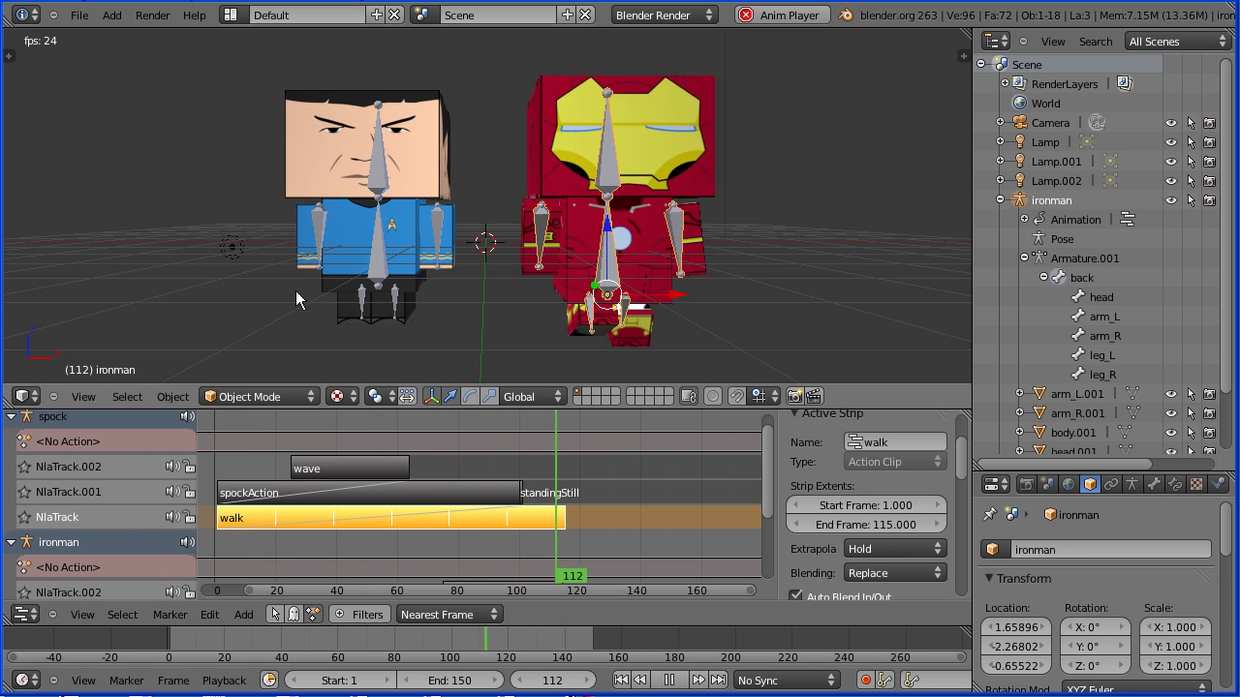
Step: Reload the start-up file as a new scene, then browse the recent files list
{"action": "left_click", "coordinate": [79, 16]}
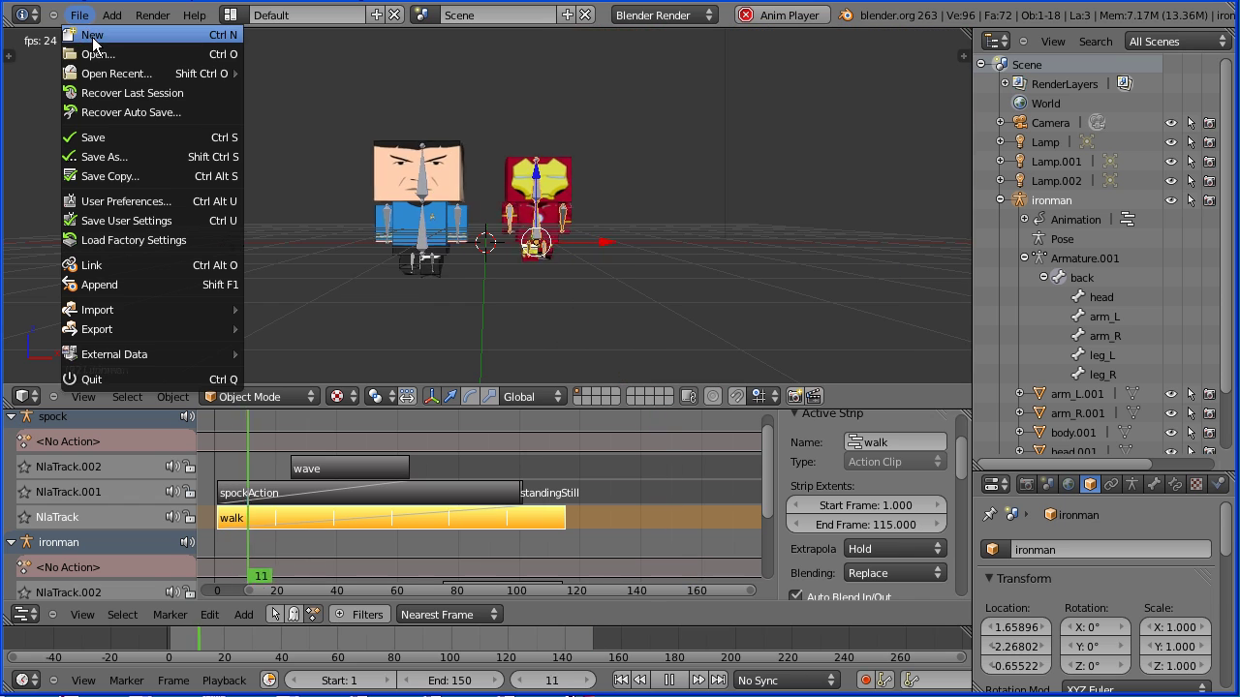
{"action": "left_click", "coordinate": [93, 37]}
{"action": "left_click", "coordinate": [92, 49]}
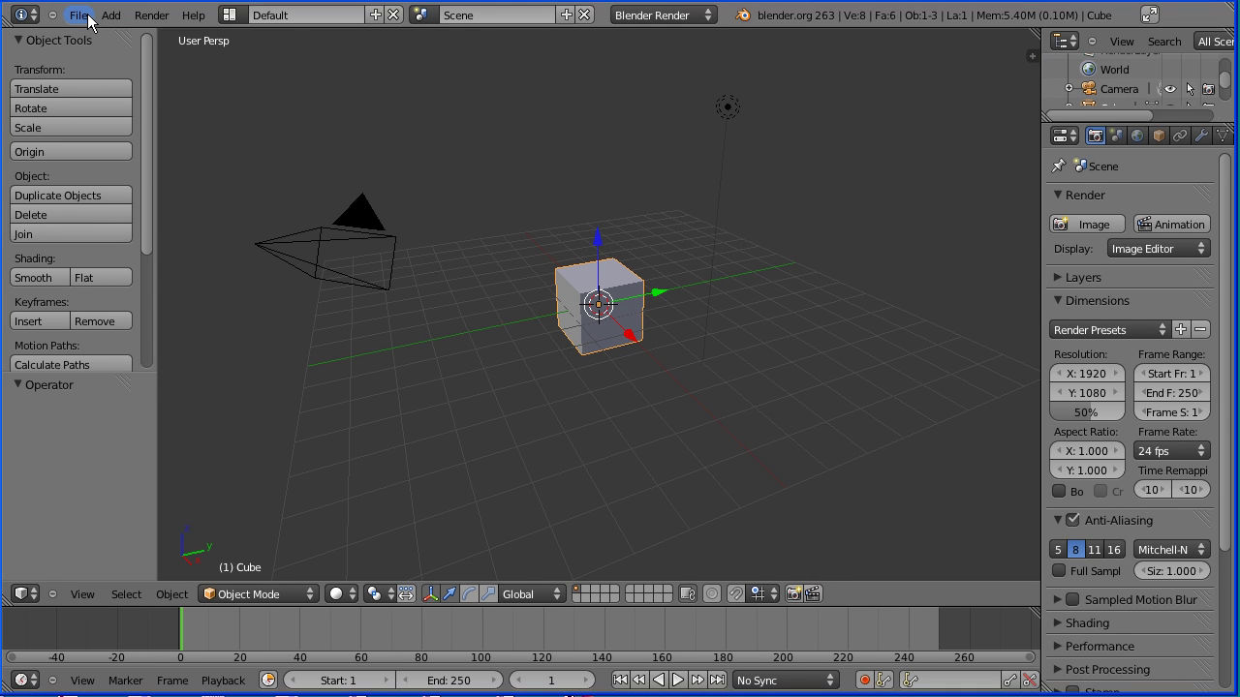
{"action": "left_click", "coordinate": [88, 13]}
{"action": "mouse_move", "coordinate": [168, 74]}
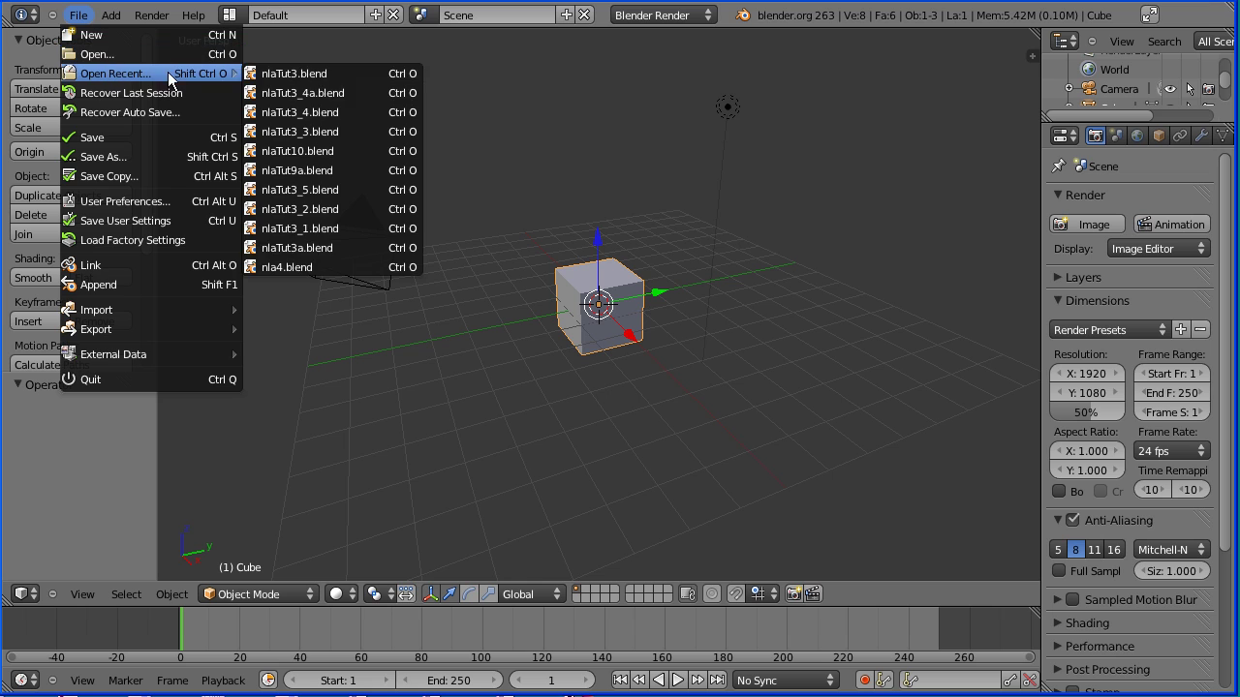
Step: Open nlaTut3.blend and rename Iron Man's armature from Armature.001 to 'ironman'
{"action": "left_click", "coordinate": [362, 75]}
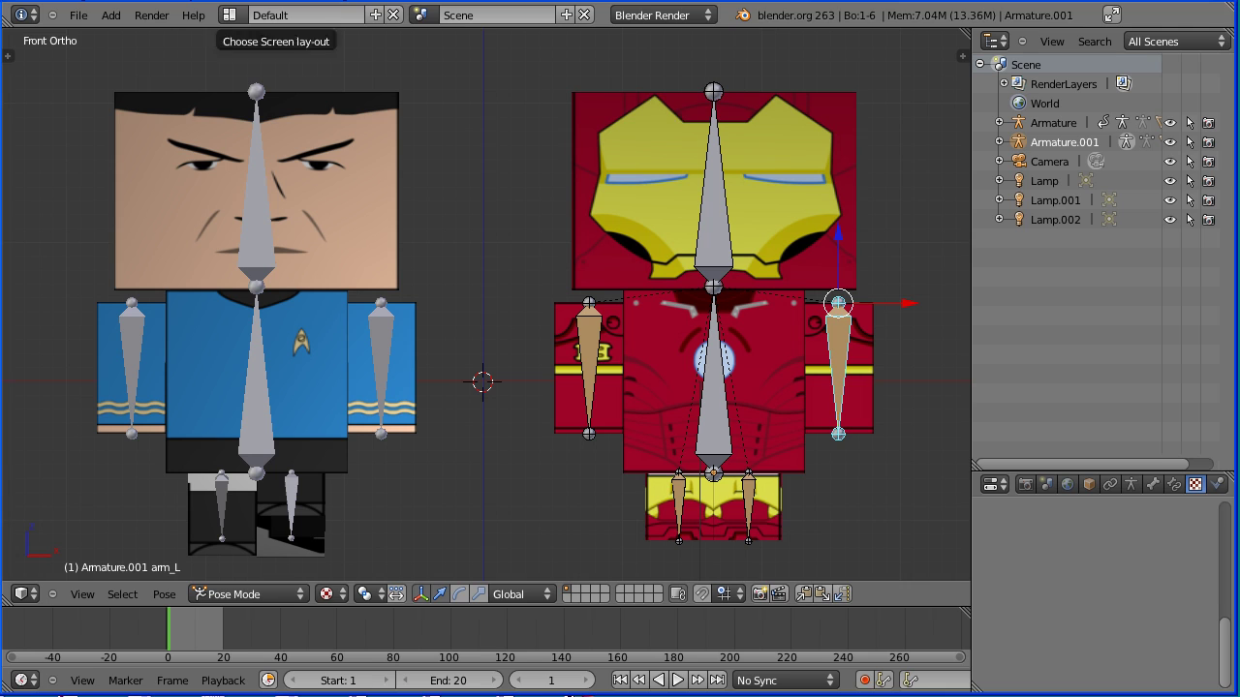
{"action": "right_click", "coordinate": [714, 445]}
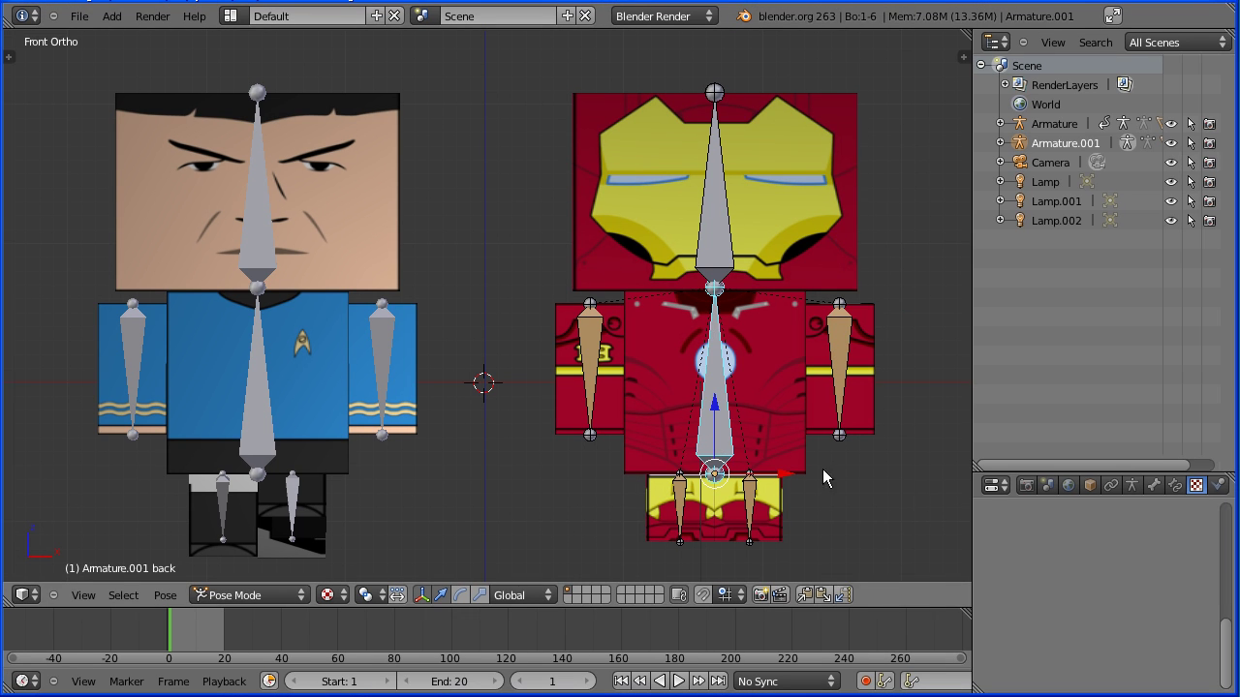
{"action": "left_click", "coordinate": [1090, 488]}
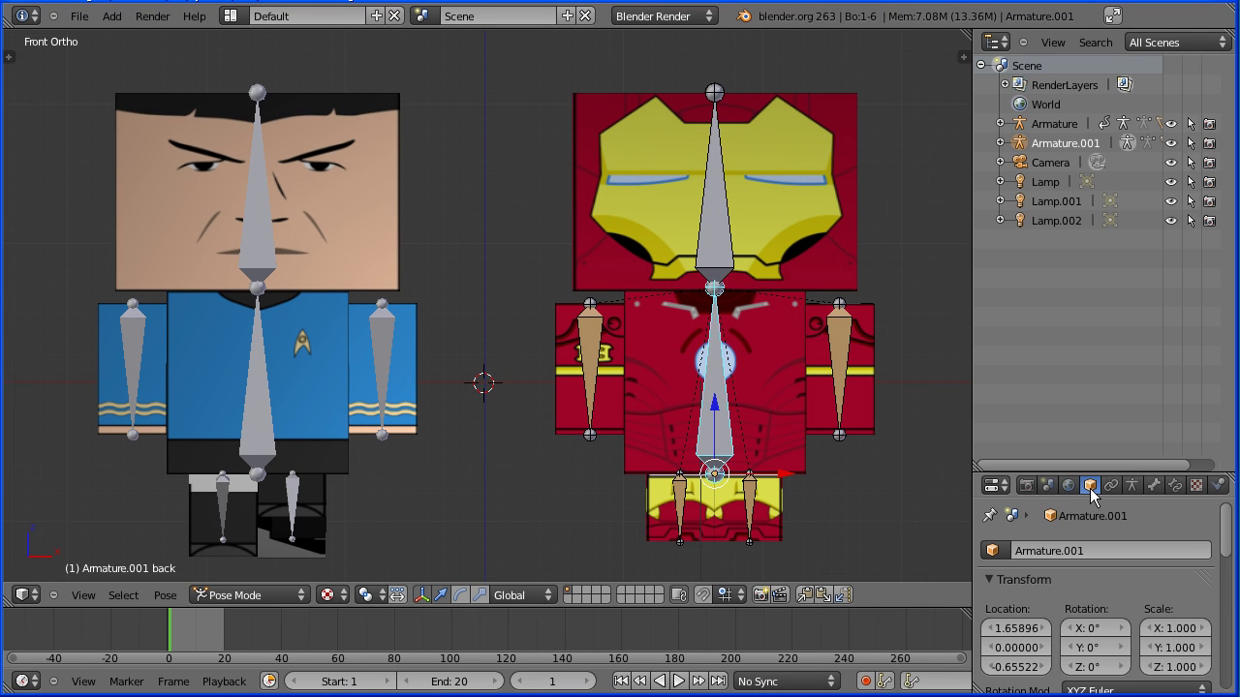
{"action": "left_click", "coordinate": [1078, 551]}
{"action": "key", "text": "BackSpace"}
{"action": "type", "text": "ironman"}
{"action": "key", "text": "Return"}
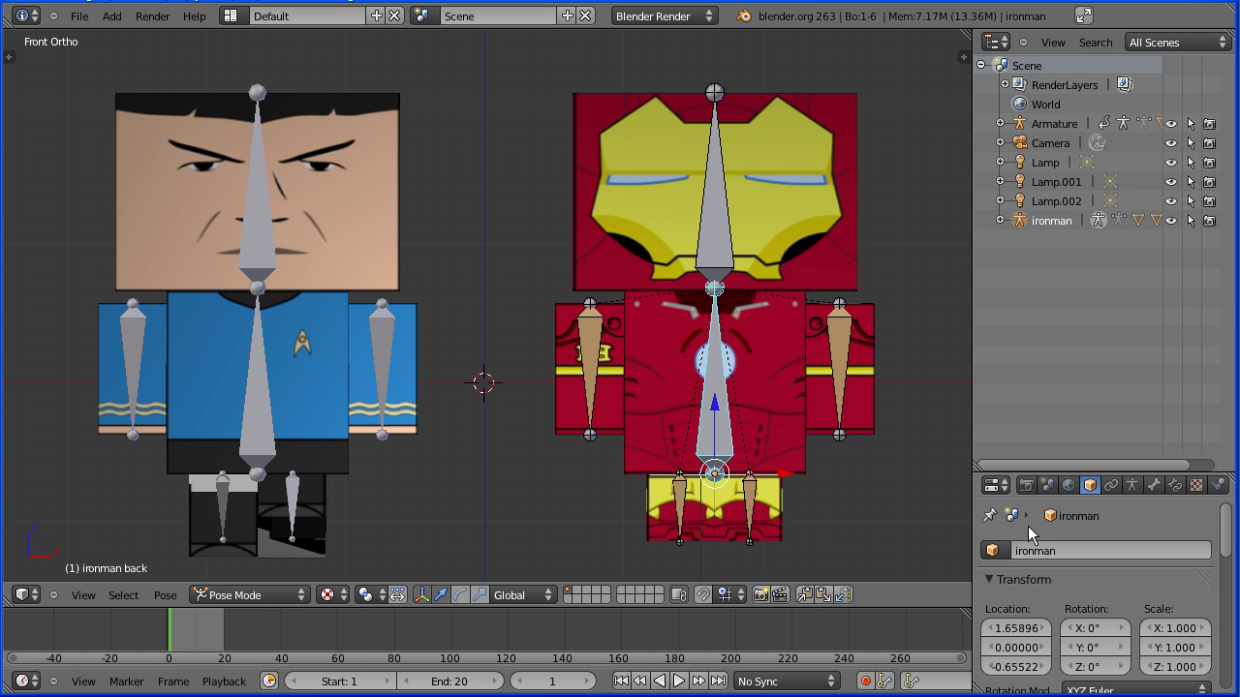
Step: Hide the ironman armature and its arm, body, head and leg pieces in the Outliner
{"action": "left_click", "coordinate": [1172, 221]}
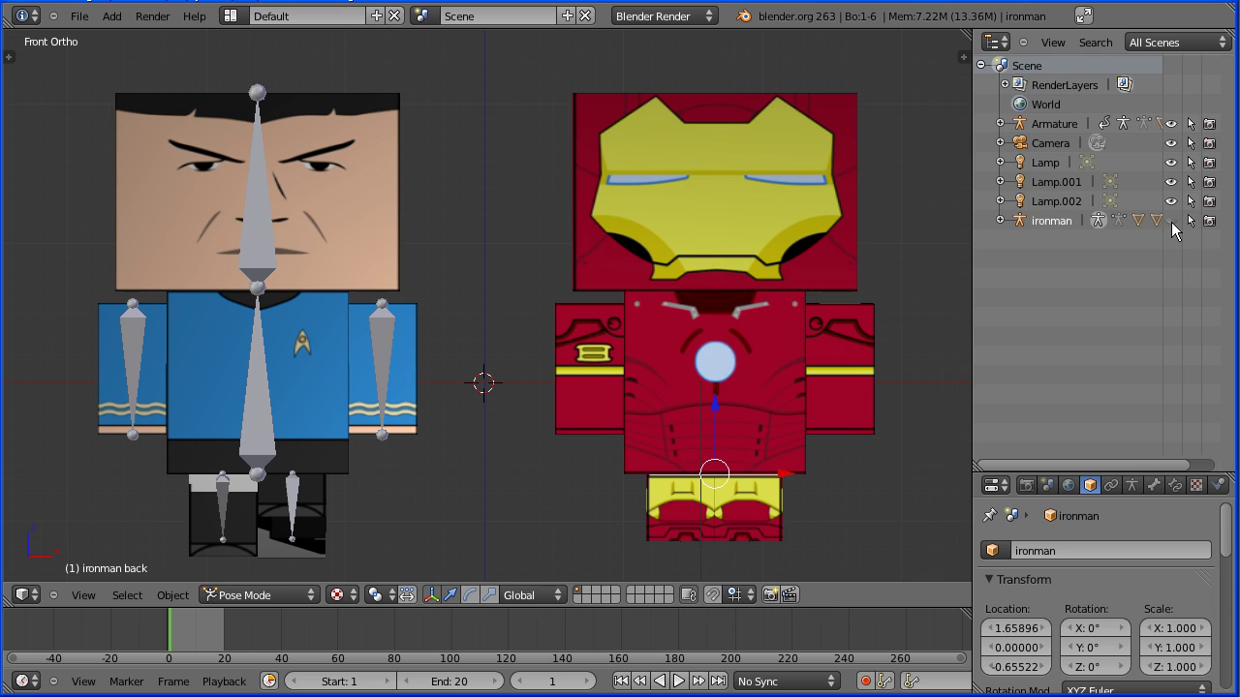
{"action": "left_click", "coordinate": [1000, 221]}
{"action": "left_click", "coordinate": [1170, 279]}
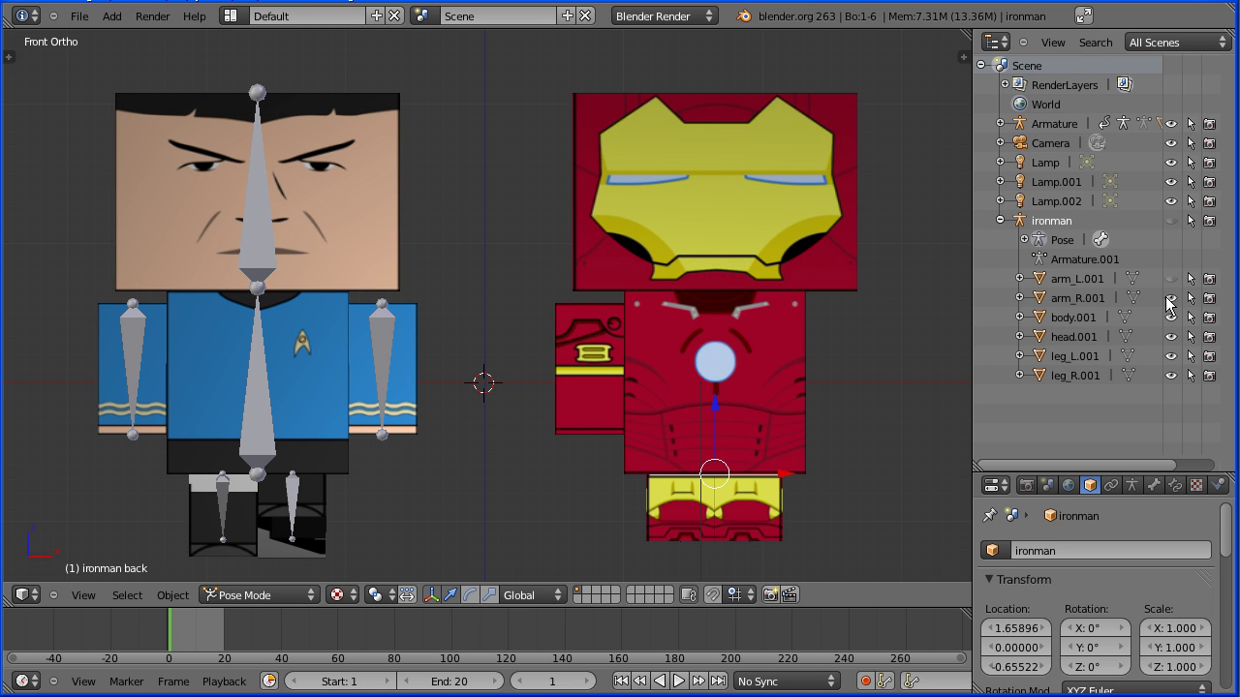
{"action": "left_click", "coordinate": [1170, 301]}
{"action": "left_click", "coordinate": [1170, 318]}
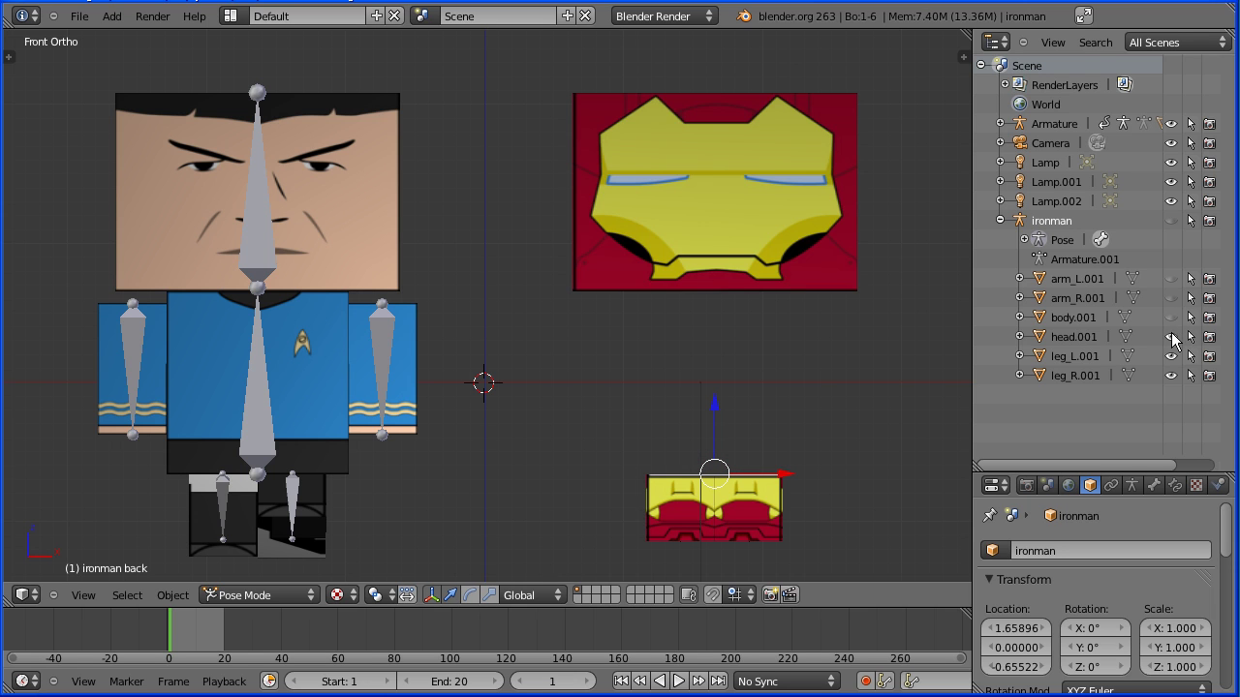
{"action": "left_click", "coordinate": [1171, 337]}
{"action": "left_click", "coordinate": [1171, 356]}
{"action": "left_click", "coordinate": [1170, 376]}
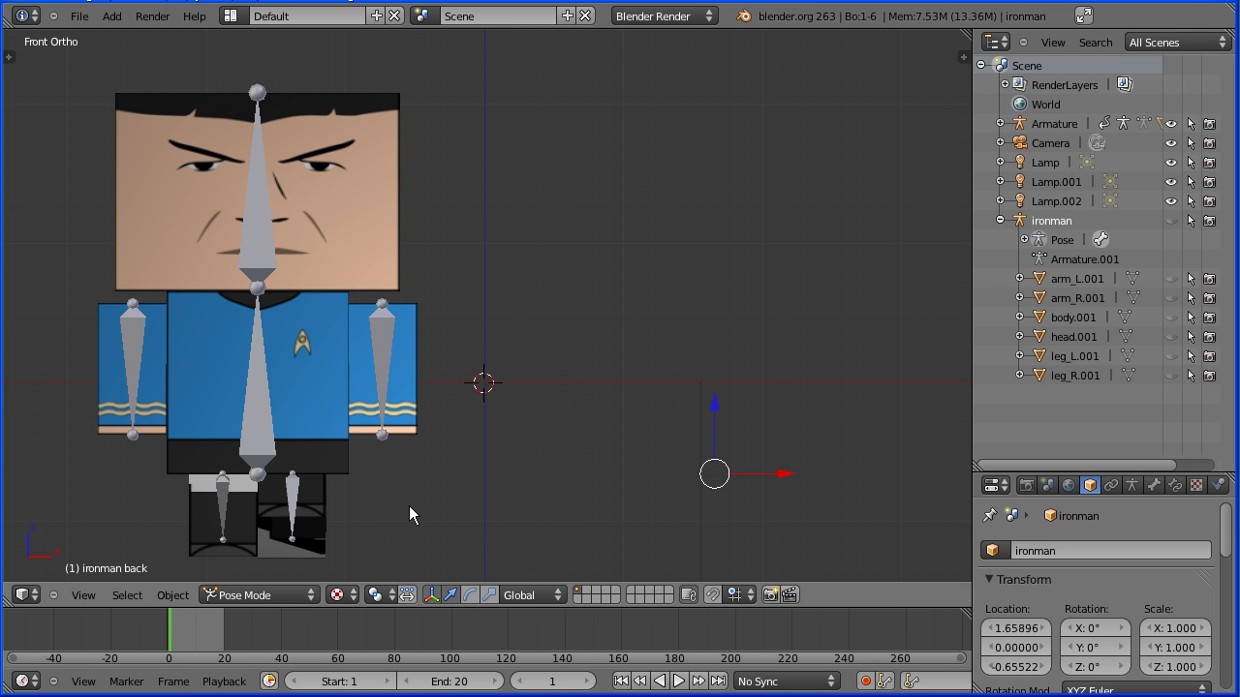
{"action": "left_click", "coordinate": [84, 595]}
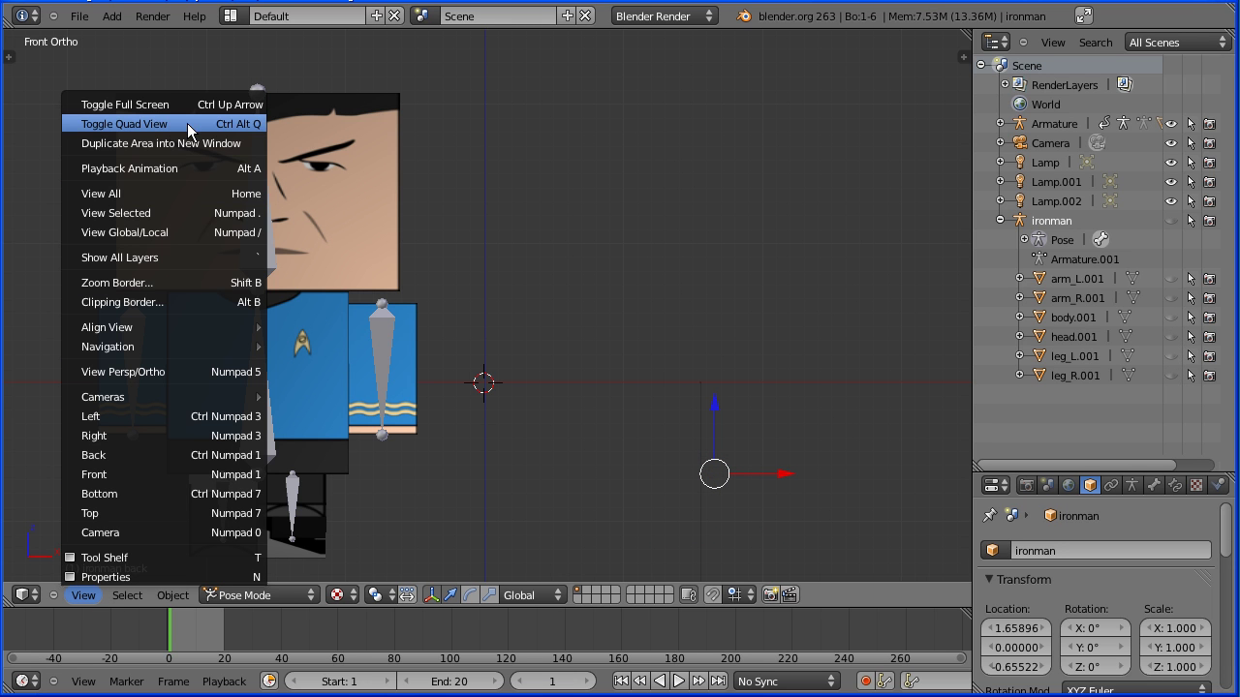
Step: Split the viewport into Quad View and zoom out
{"action": "left_click", "coordinate": [222, 127]}
{"action": "scroll", "coordinate": [308, 182], "scroll_direction": "down", "scroll_amount": 5}
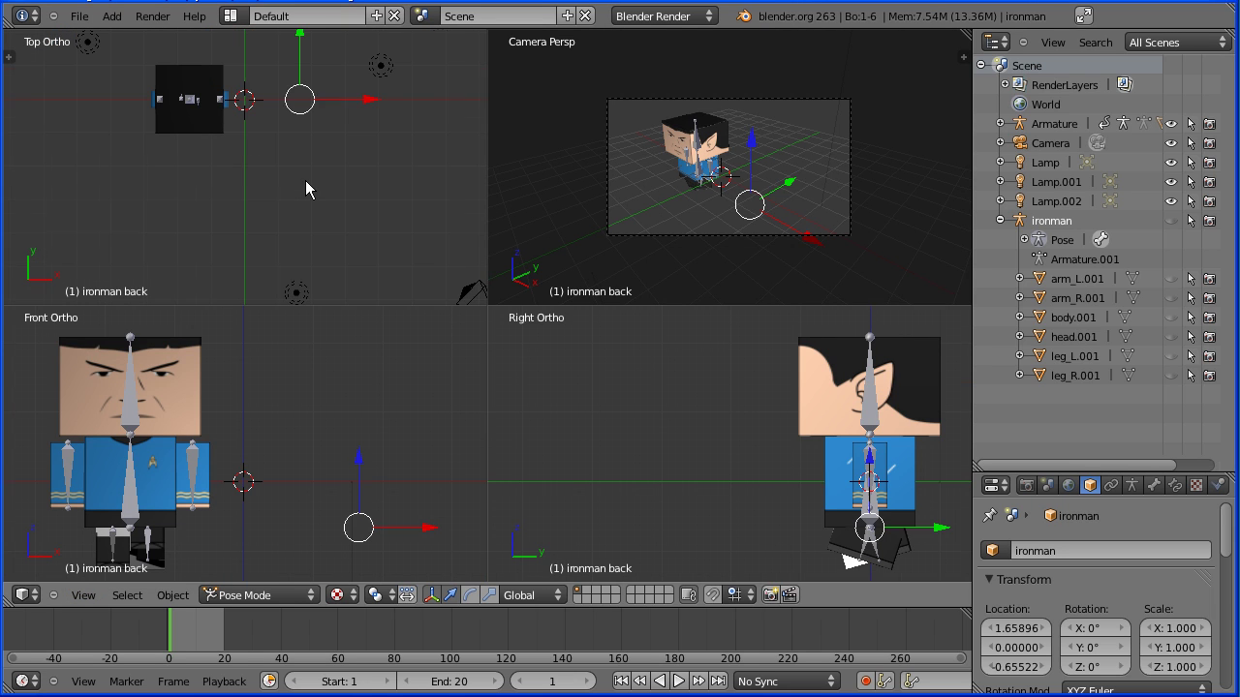
{"action": "scroll", "coordinate": [549, 376], "scroll_direction": "down", "scroll_amount": 5}
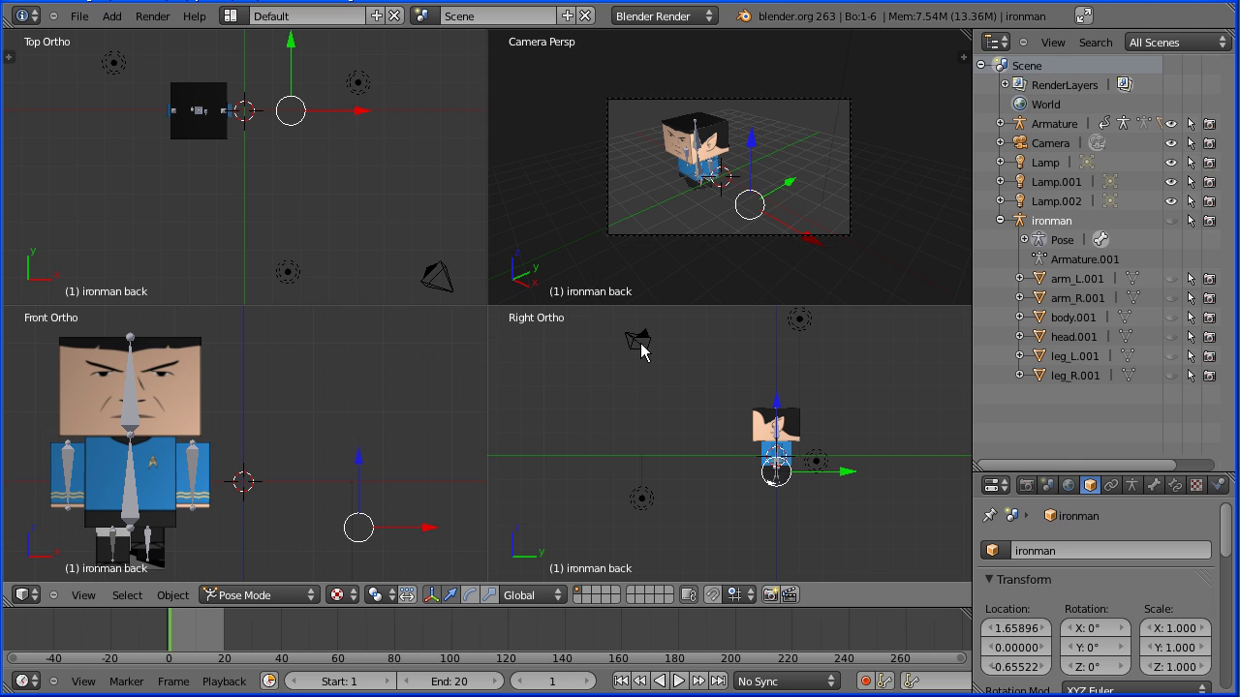
Step: Select the camera and reset its location and rotation values to 0
{"action": "right_click", "coordinate": [639, 345]}
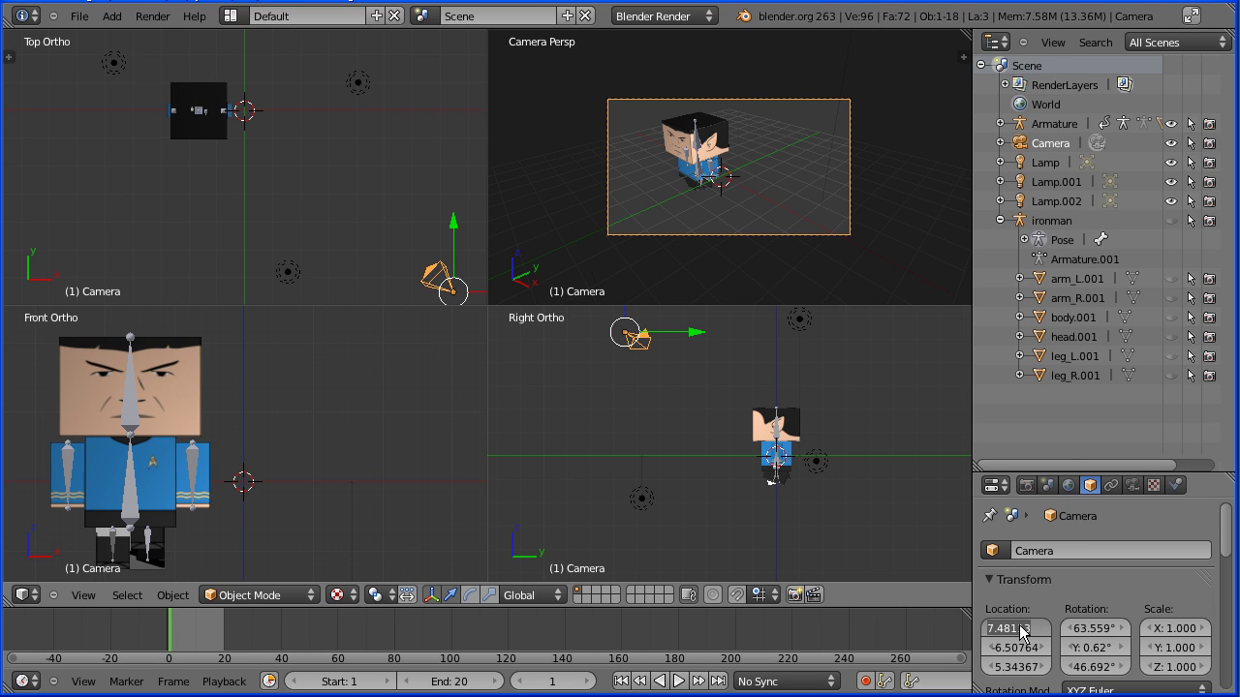
{"action": "key", "text": "BackSpace"}
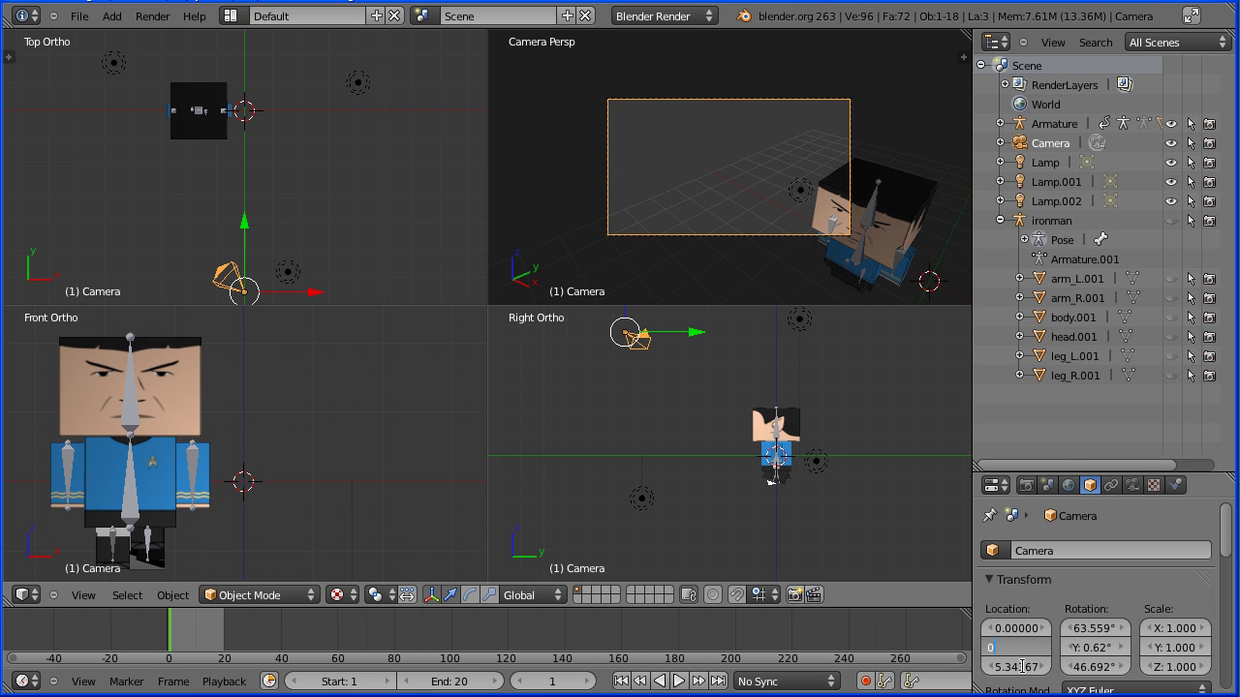
{"action": "key", "text": "BackSpace"}
{"action": "key", "text": "BackSpace"}
{"action": "key", "text": "Return"}
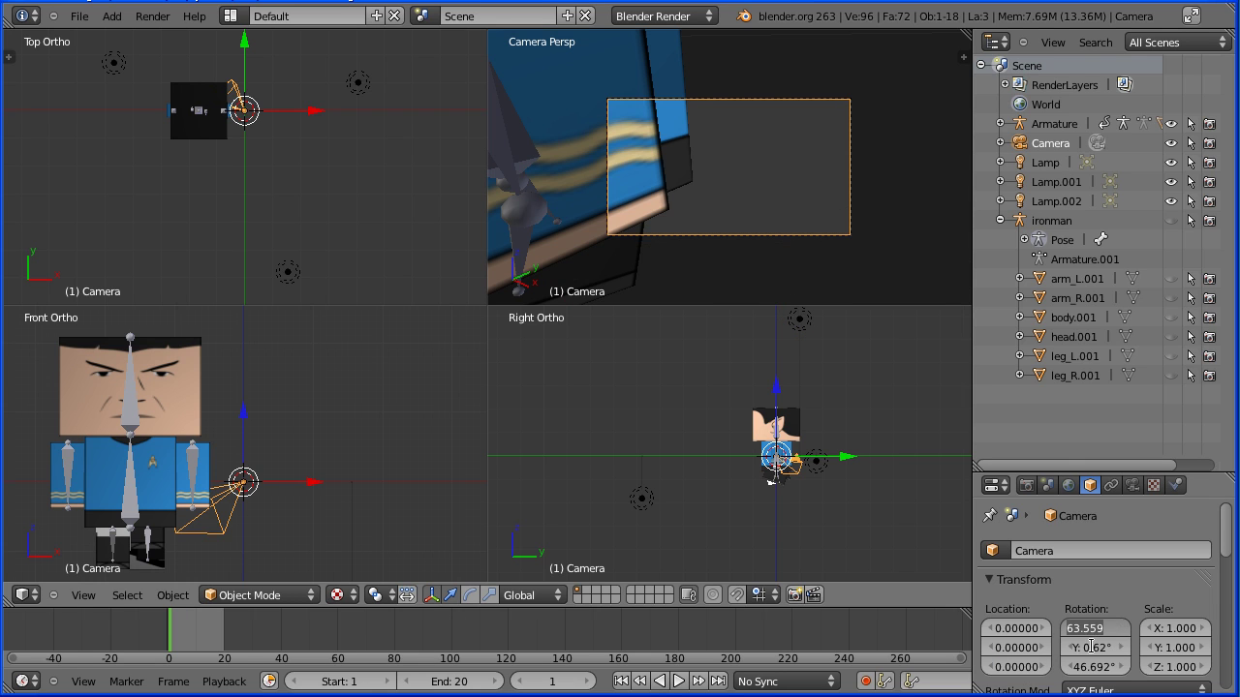
{"action": "key", "text": "BackSpace"}
{"action": "key", "text": "BackSpace"}
{"action": "left_click", "coordinate": [1093, 666]}
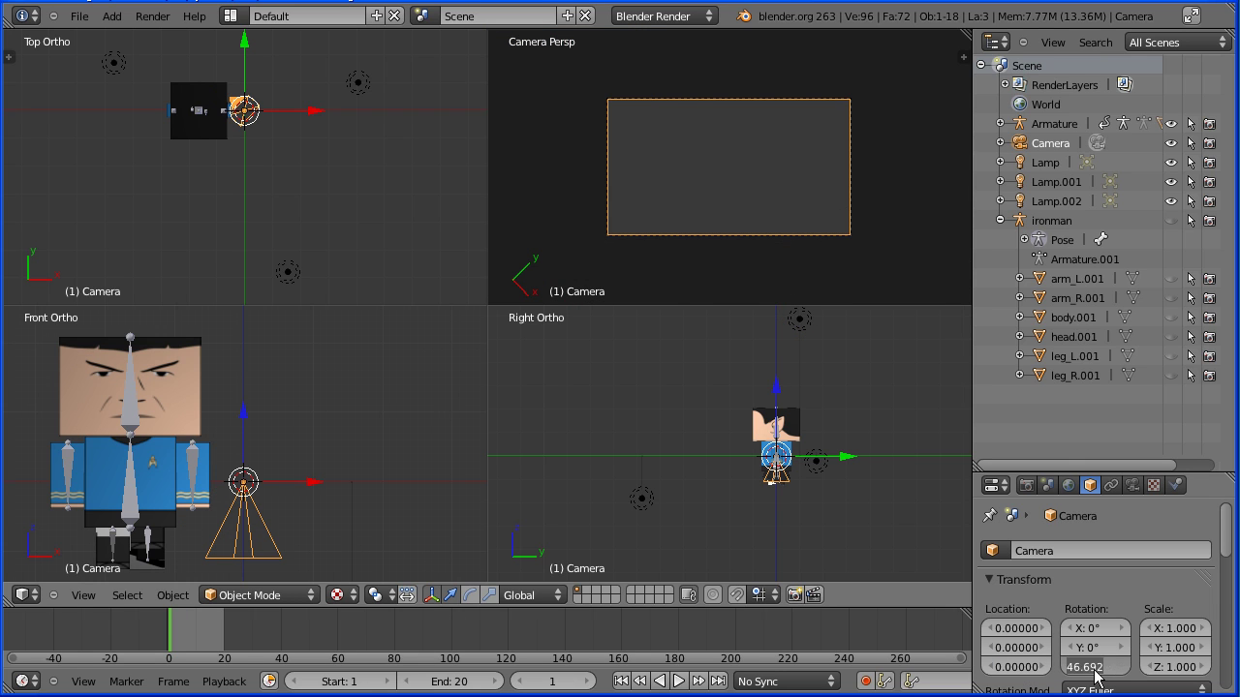
{"action": "type", "text": "0"}
{"action": "key", "text": "Return"}
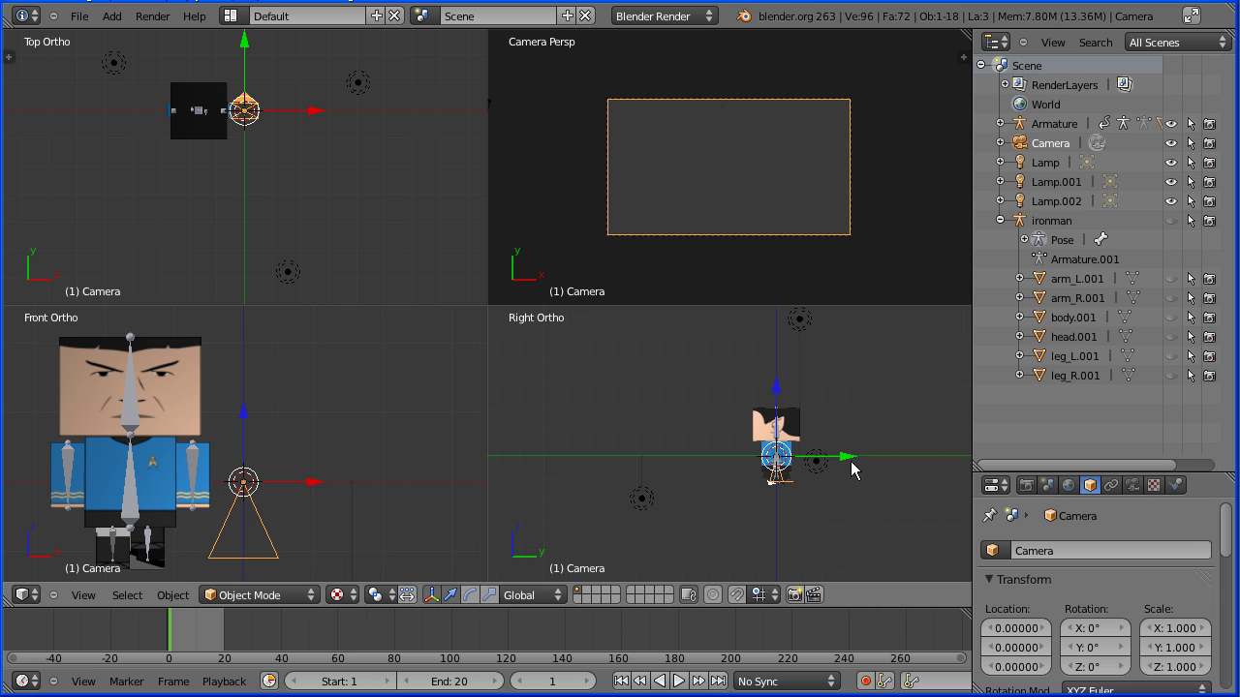
Step: Move the camera along Y in front of Spock, rotate it -90° on X, then raise it along Z
{"action": "left_click_drag", "start_coordinate": [844, 463], "coordinate": [637, 462]}
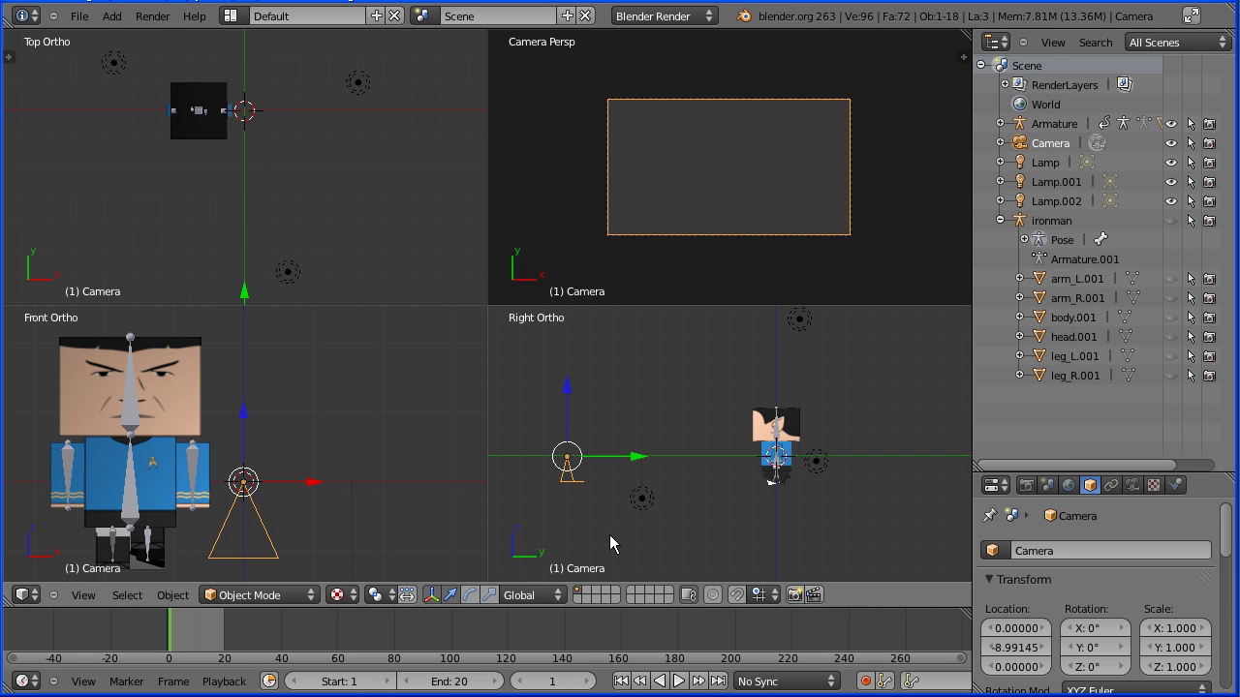
{"action": "key", "text": "r"}
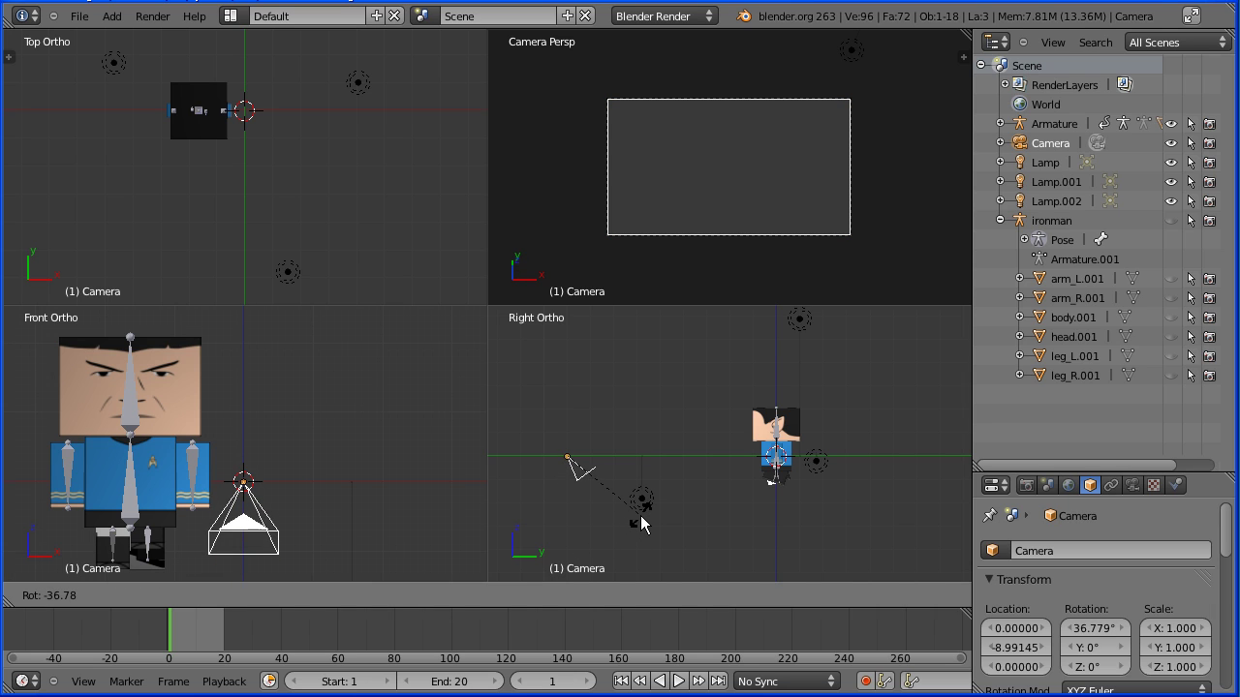
{"action": "type", "text": "-90"}
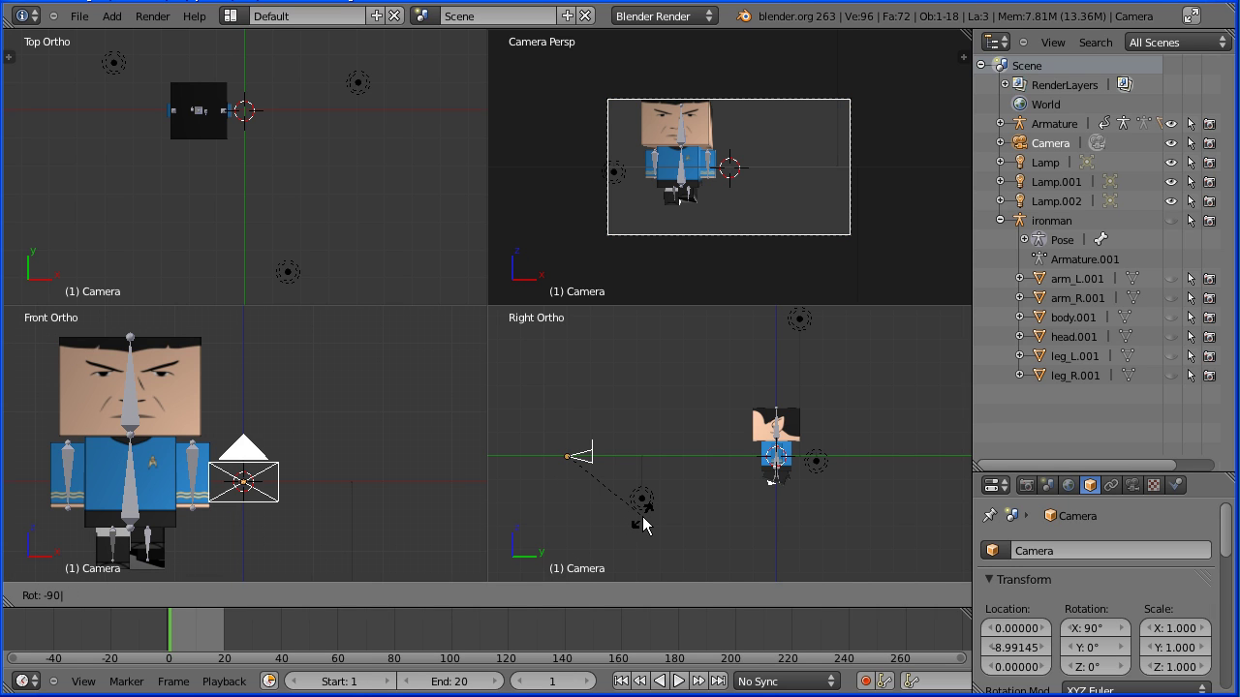
{"action": "key", "text": "Return"}
{"action": "key", "text": "g"}
{"action": "key", "text": "z"}
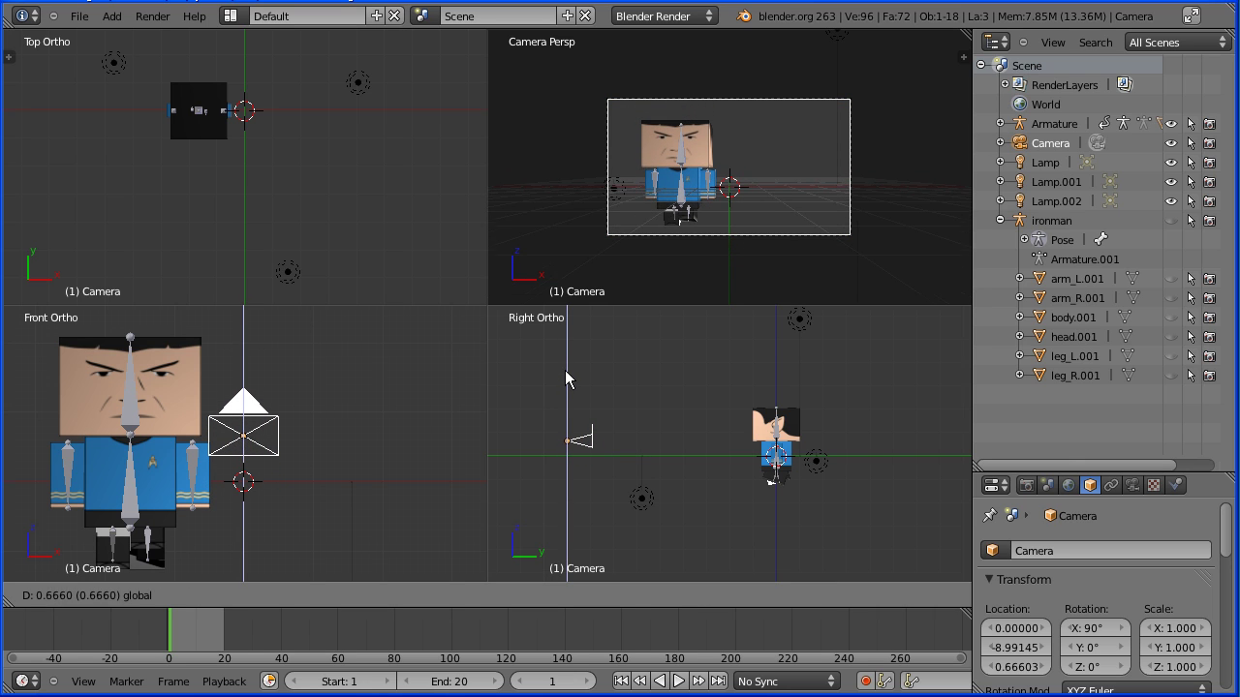
Step: Finish raising the camera by 0.54, then move Lamp.002 beside it at Y 9.15, Z 0.60
{"action": "key", "text": "Return"}
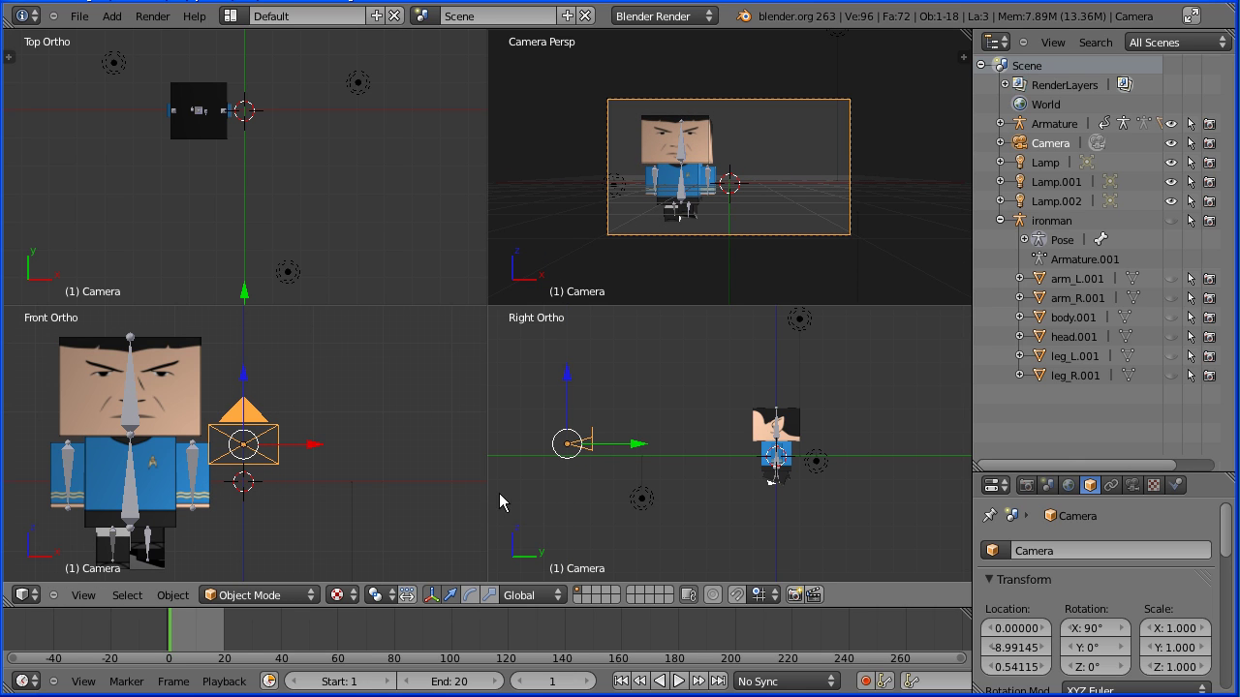
{"action": "right_click", "coordinate": [644, 501]}
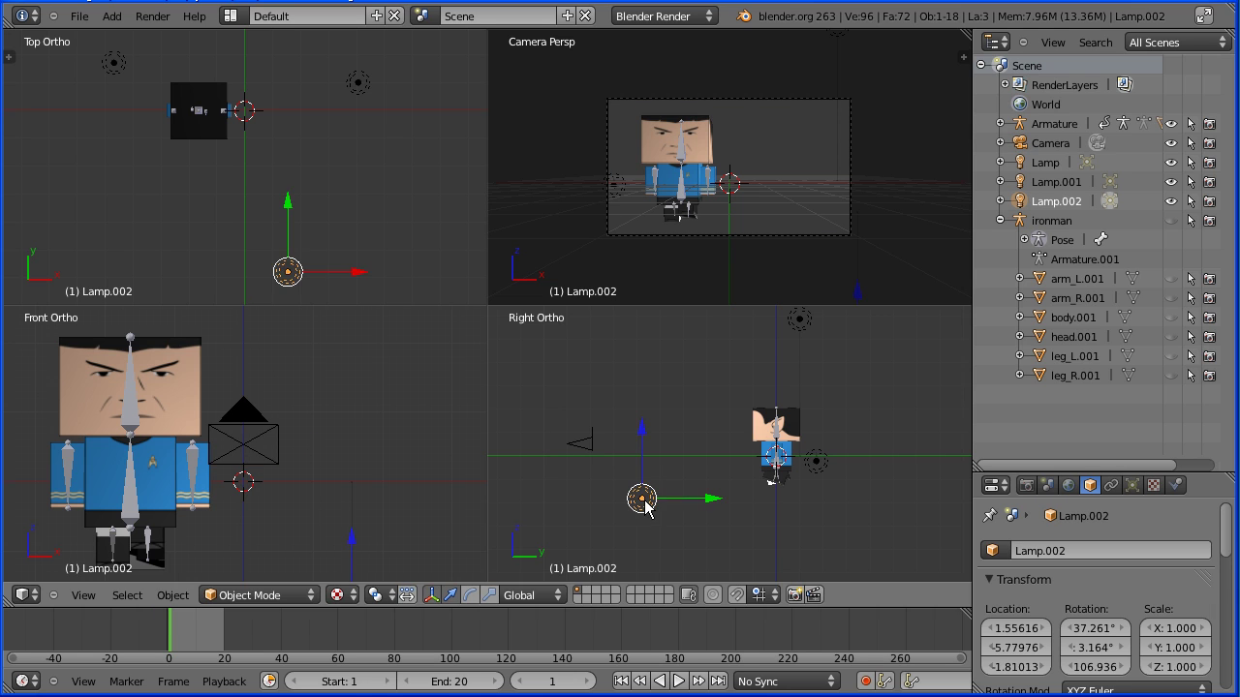
{"action": "key", "text": "g"}
{"action": "left_click", "coordinate": [559, 453]}
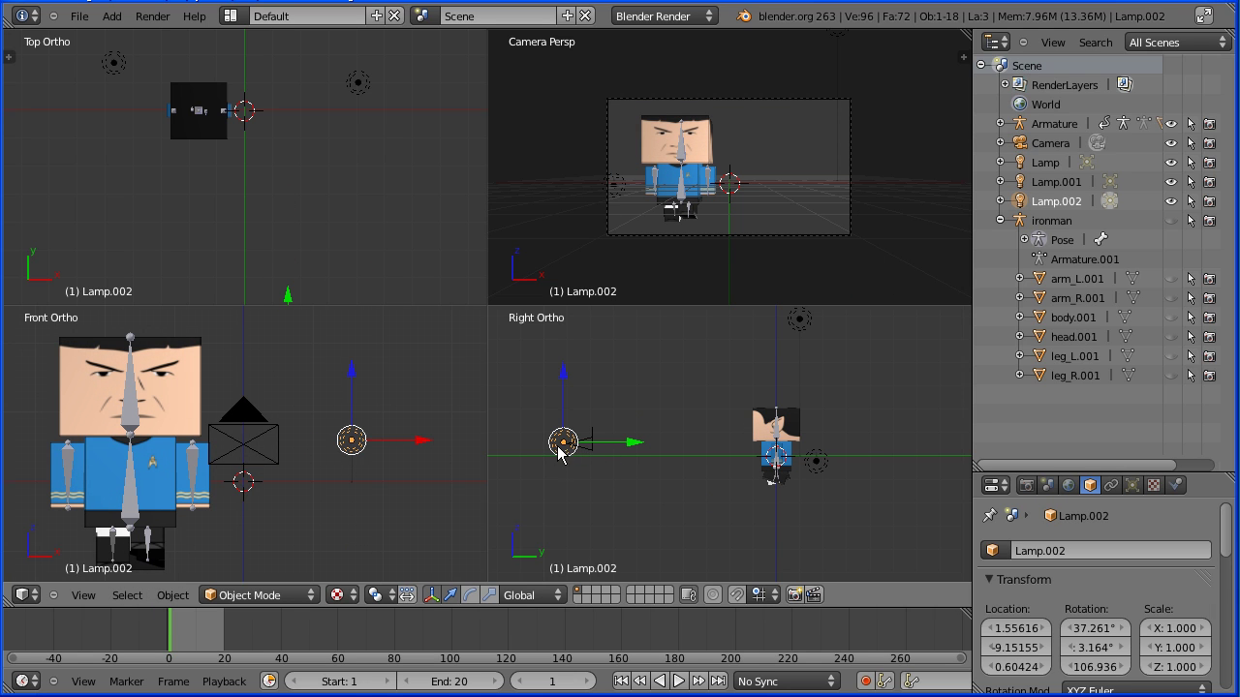
{"action": "left_click_drag", "start_coordinate": [422, 446], "coordinate": [315, 444]}
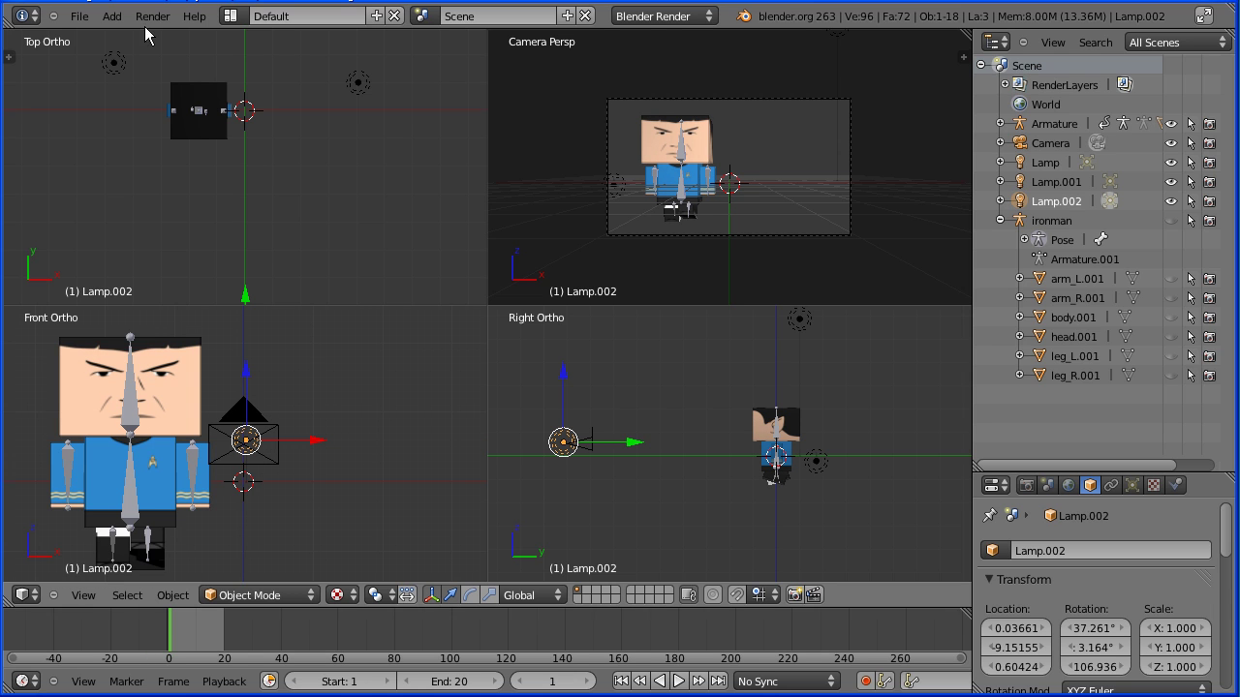
Step: Rename Spock's armature to 'spock'
{"action": "right_click", "coordinate": [131, 513]}
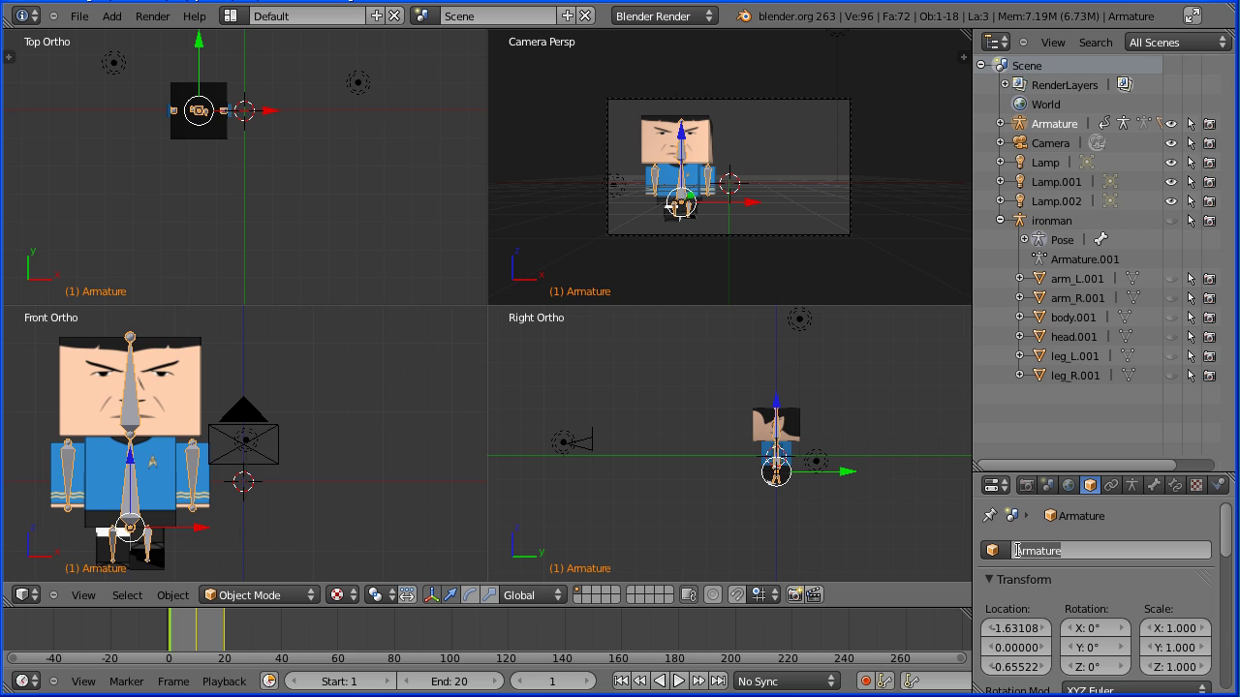
{"action": "key", "text": "BackSpace"}
{"action": "key", "text": "Return"}
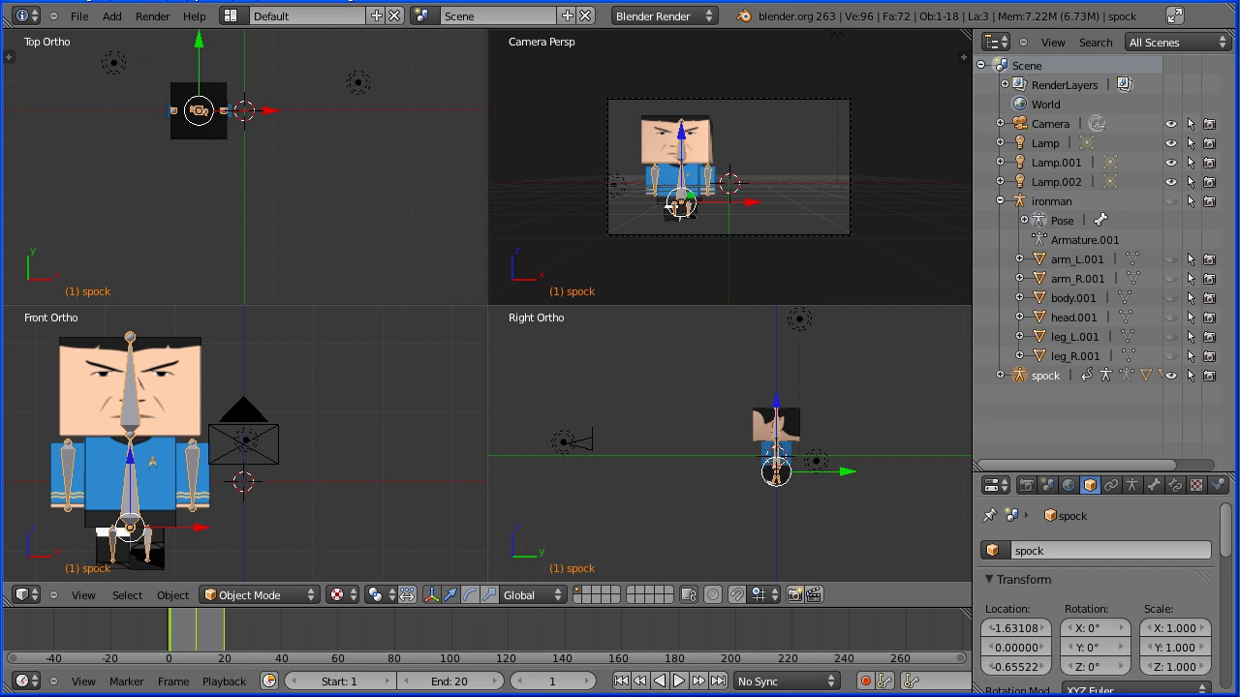
Step: Preview the animation, then enlarge the timeline area
{"action": "left_click", "coordinate": [678, 682]}
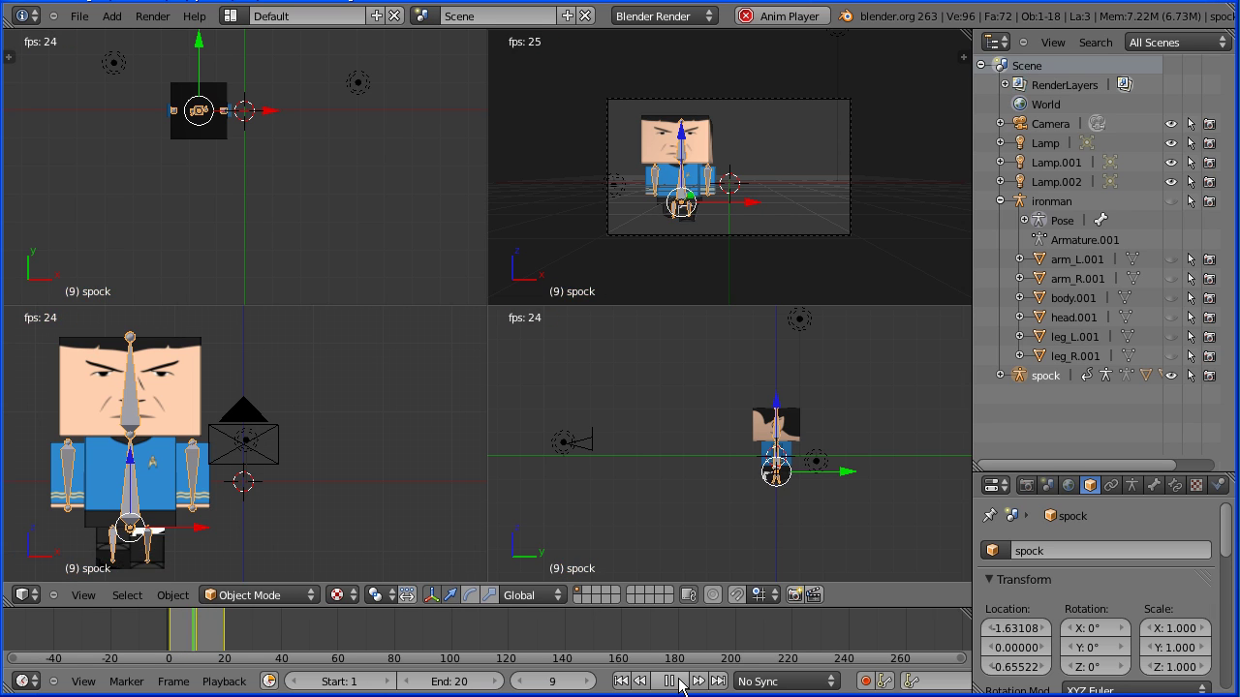
{"action": "left_click", "coordinate": [678, 682]}
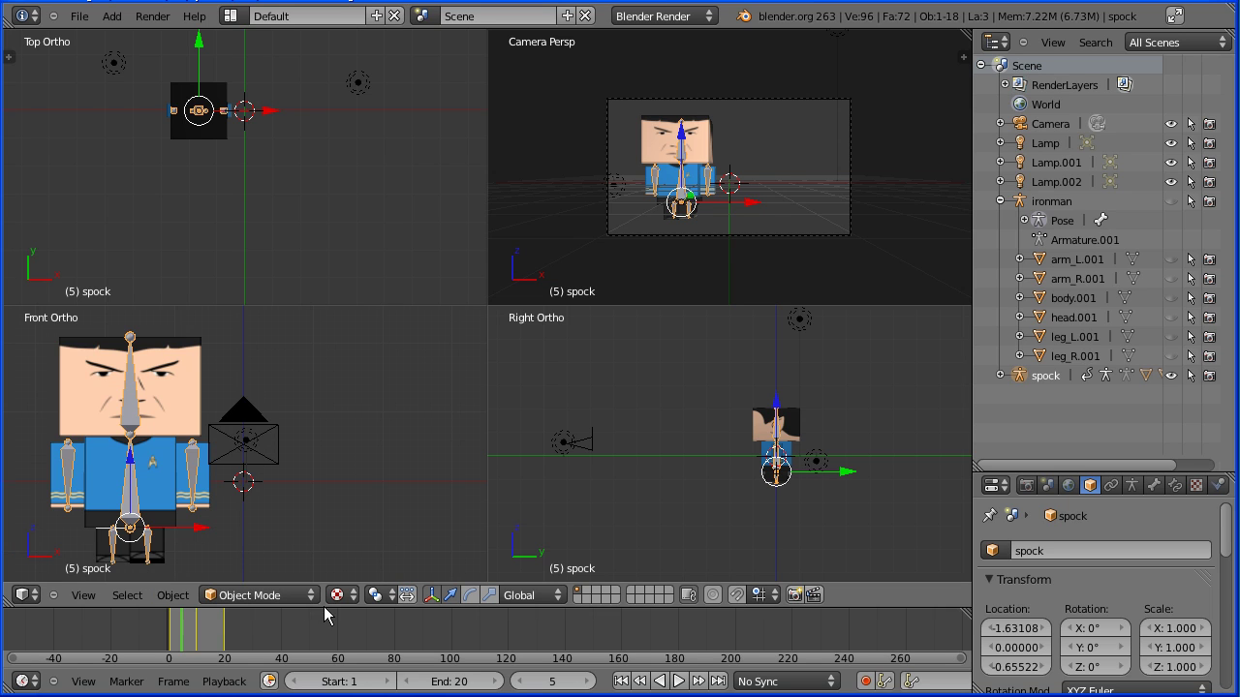
{"action": "left_click_drag", "start_coordinate": [324, 608], "coordinate": [330, 486]}
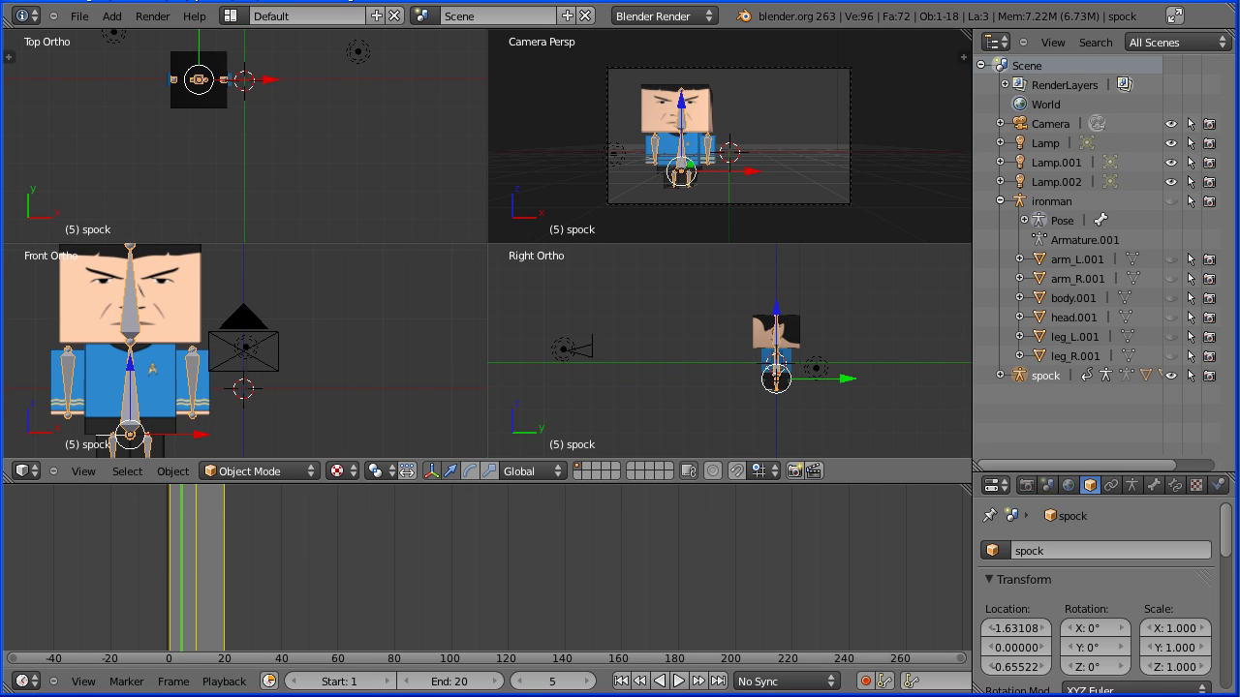
Step: Split off a new area and make it an NLA Editor showing spock's walk action
{"action": "left_click_drag", "start_coordinate": [8, 690], "coordinate": [17, 631]}
{"action": "left_click", "coordinate": [25, 614]}
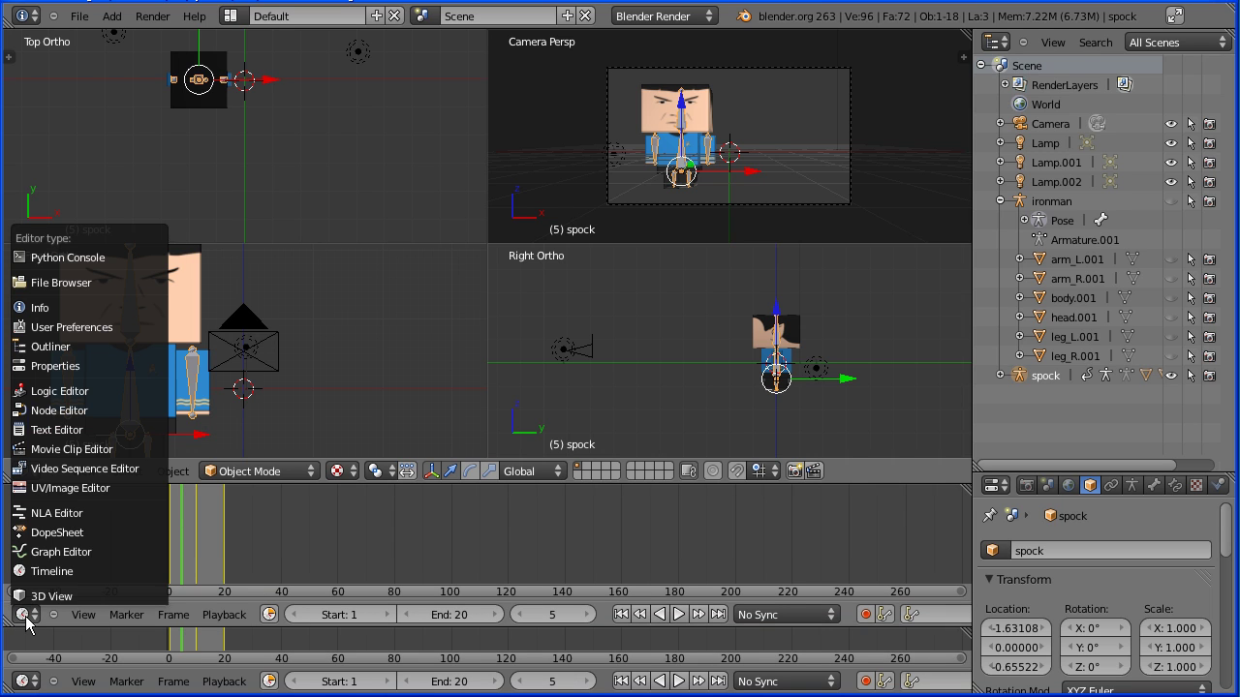
{"action": "left_click", "coordinate": [79, 518]}
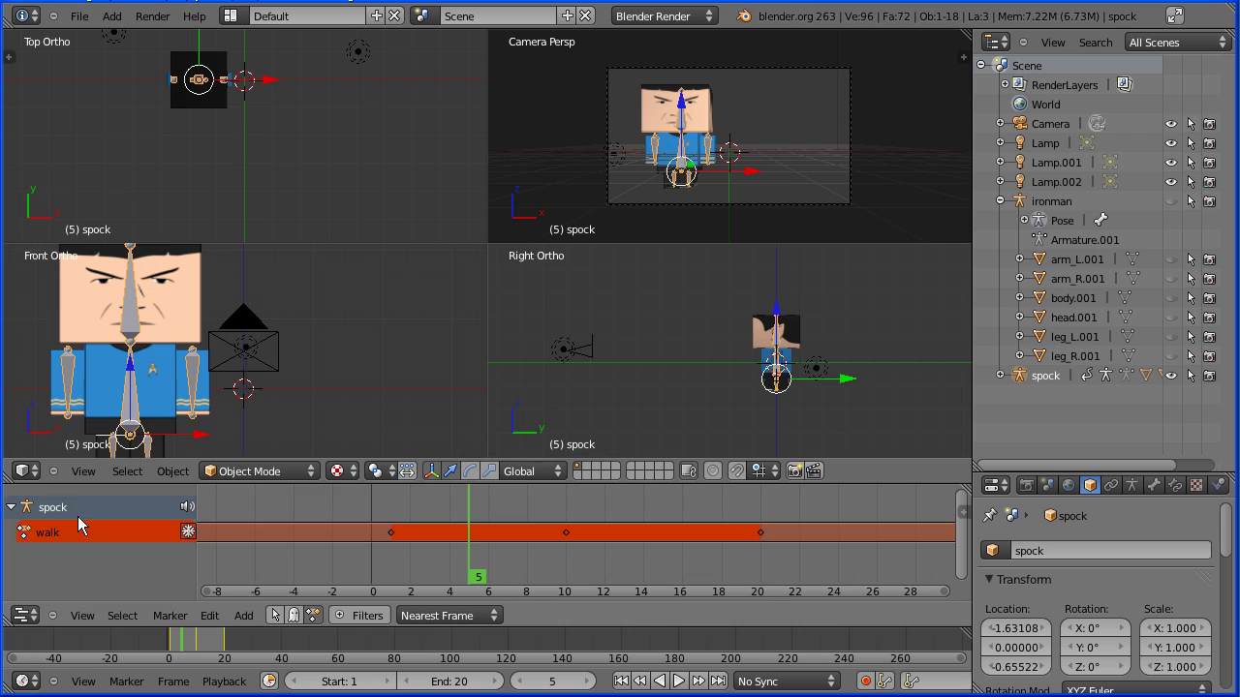
Step: Push spock's walk action down into a 'walk' strip spanning frames 1–20, then preview it
{"action": "left_click", "coordinate": [187, 533]}
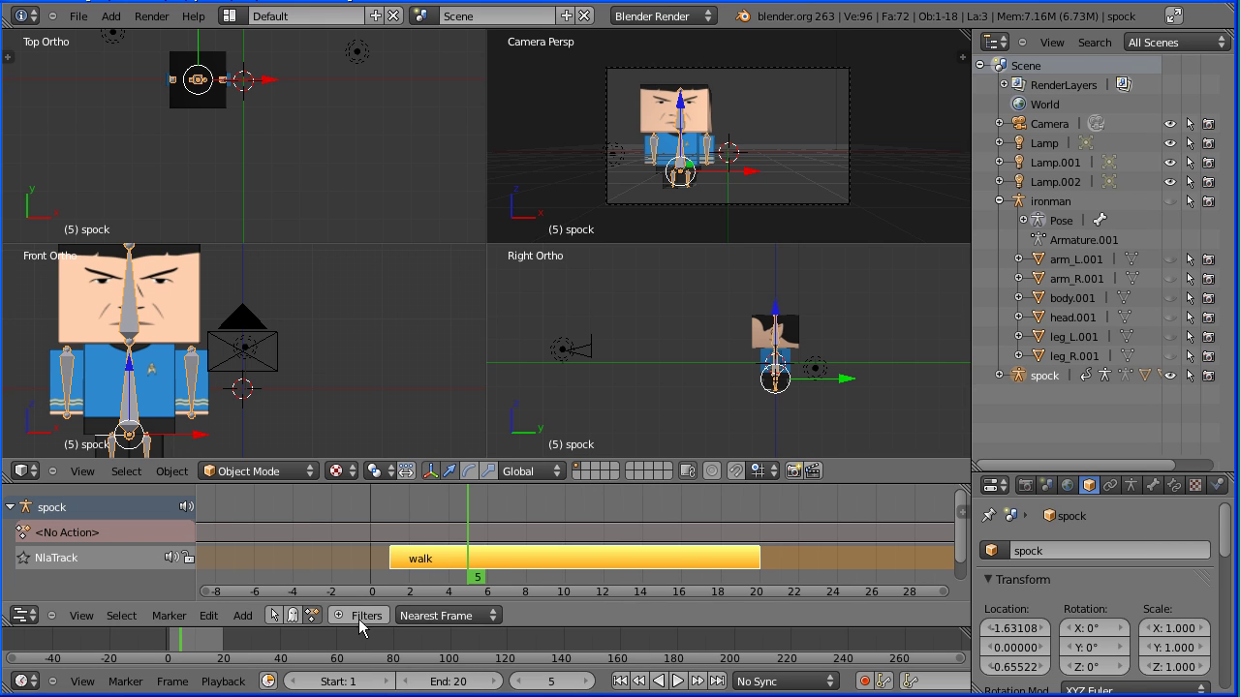
{"action": "left_click", "coordinate": [679, 682]}
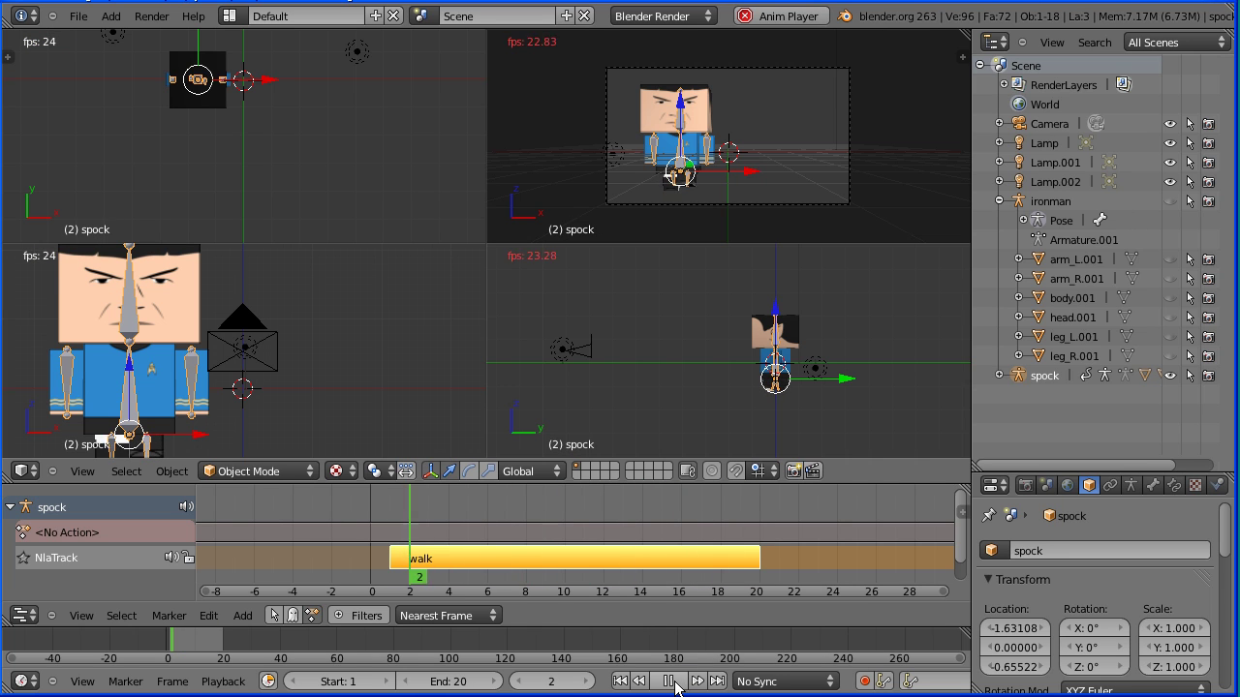
{"action": "left_click", "coordinate": [679, 683]}
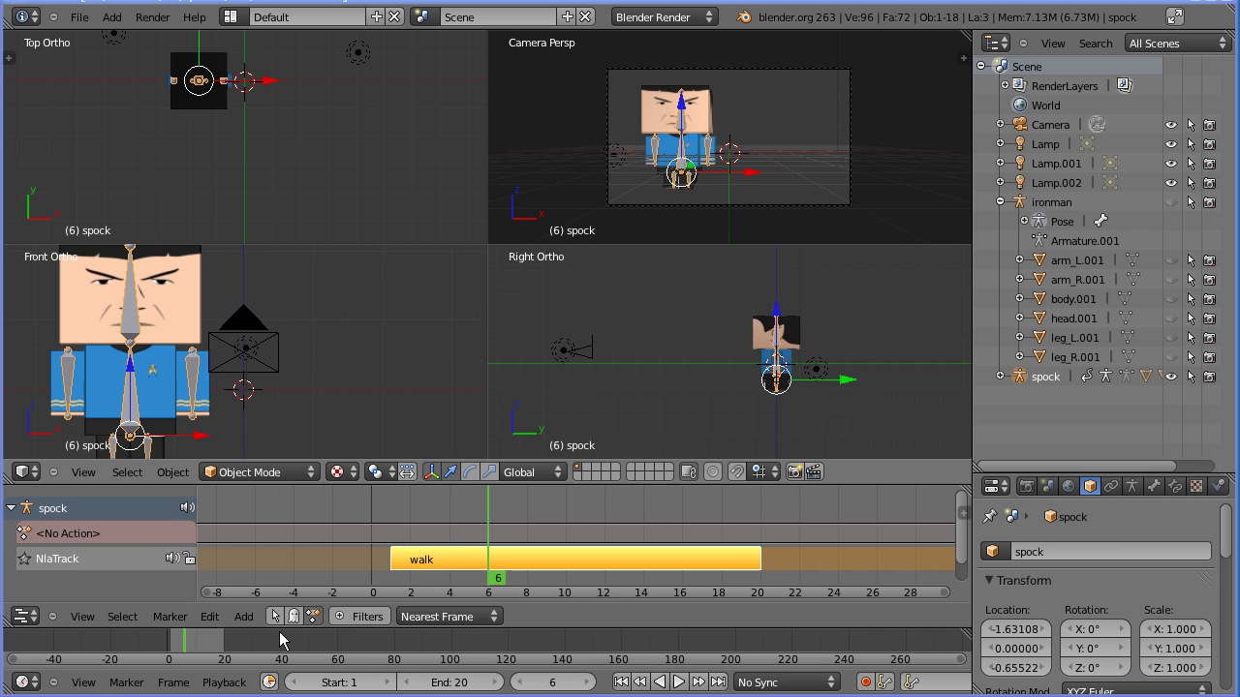
Step: Set the end frame to 150 and keyframe spock's Y location at 6.07755 on frame 1
{"action": "left_click", "coordinate": [453, 682]}
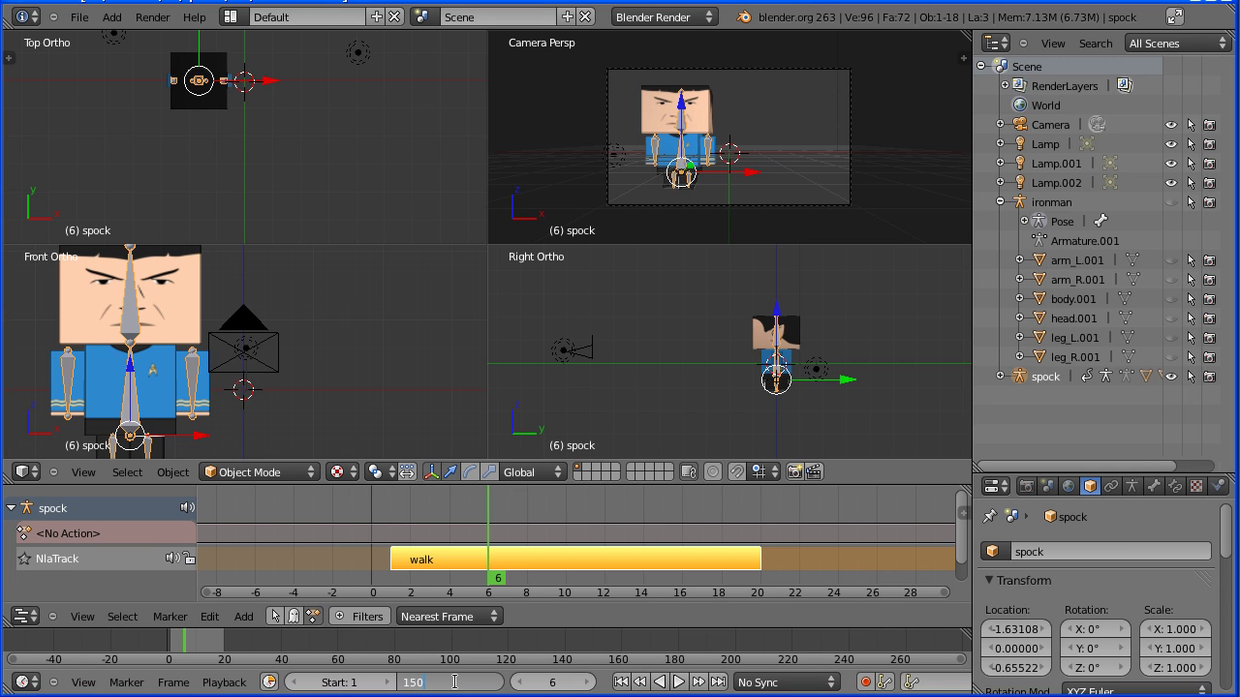
{"action": "key", "text": "Return"}
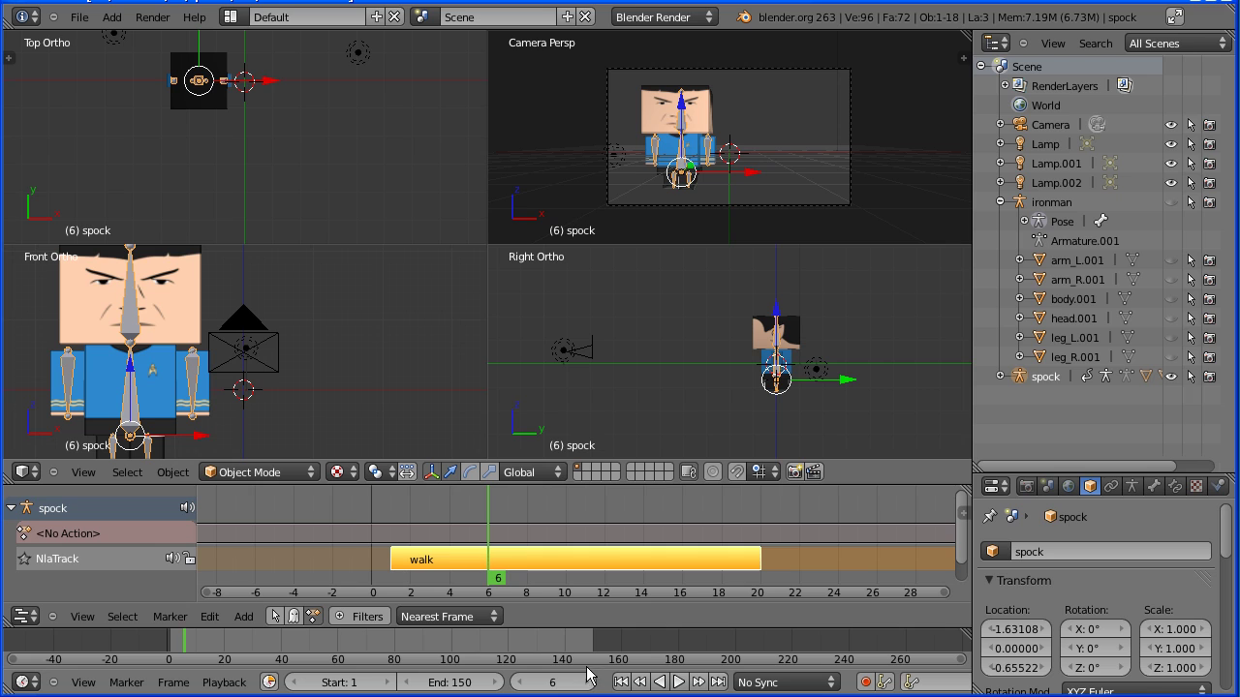
{"action": "left_click", "coordinate": [621, 682]}
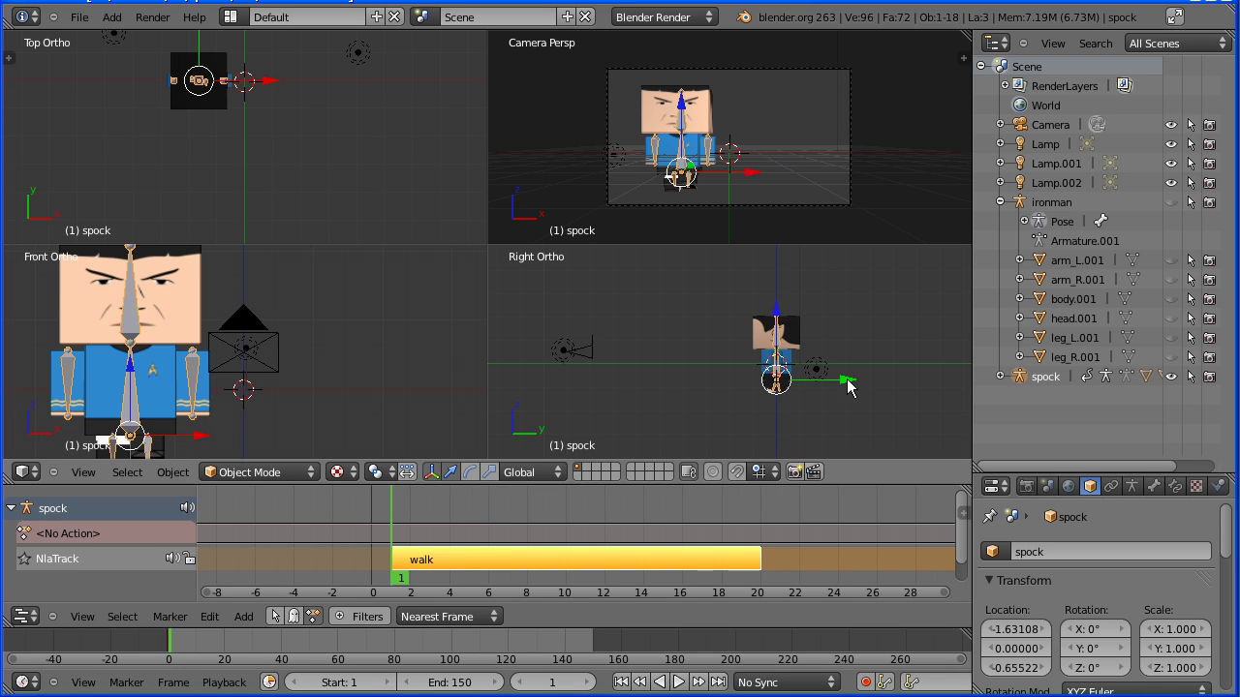
{"action": "left_click_drag", "start_coordinate": [846, 384], "coordinate": [985, 378]}
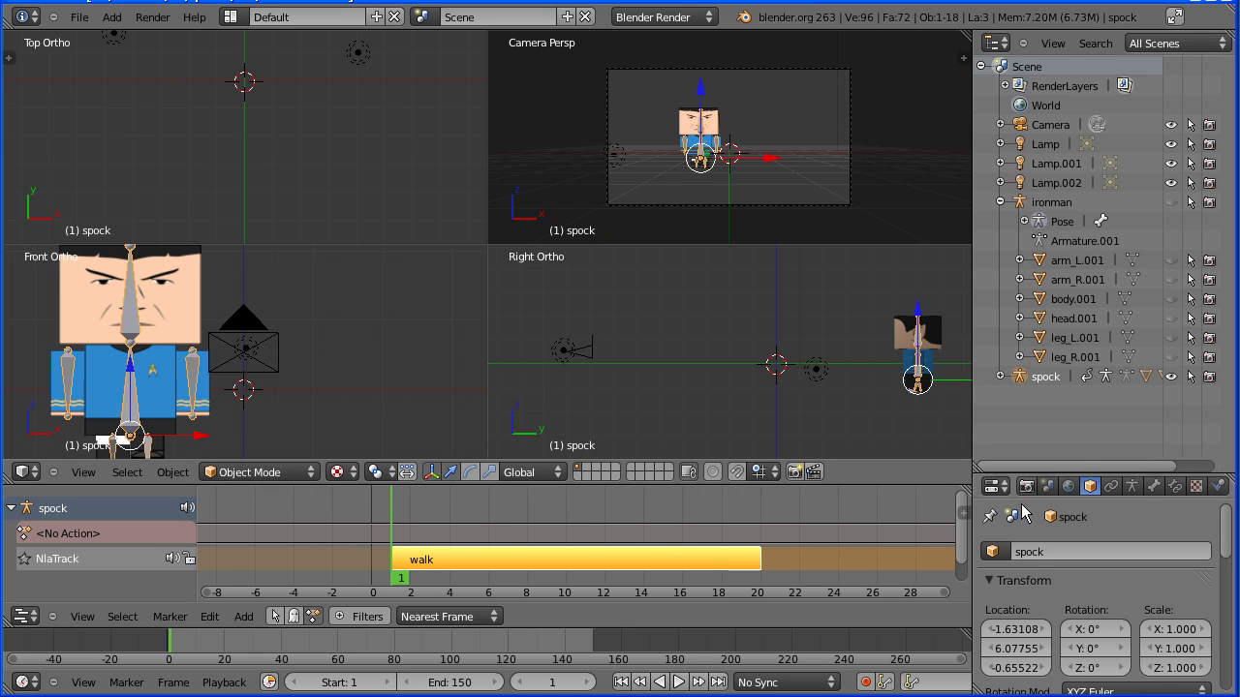
{"action": "right_click", "coordinate": [1023, 656]}
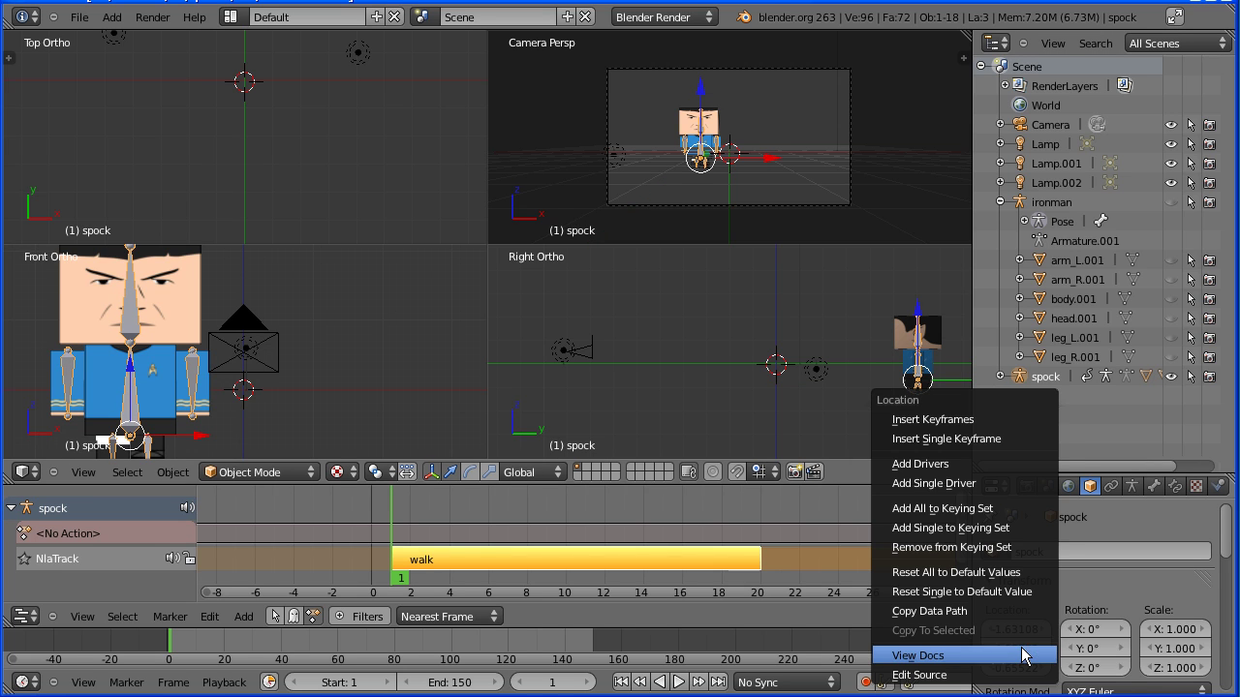
{"action": "left_click", "coordinate": [990, 438]}
Step: At frame 100, set spock's Y location to 0 and keyframe it
{"action": "scroll", "coordinate": [609, 523], "scroll_direction": "down", "scroll_amount": 5}
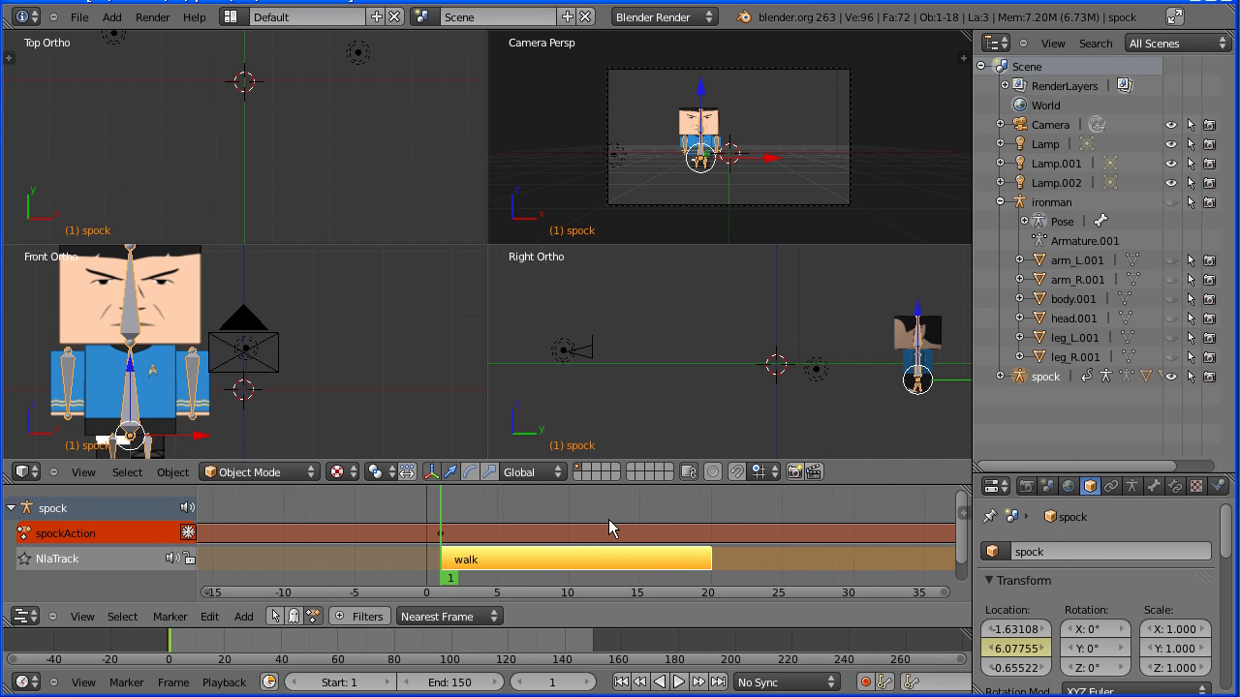
{"action": "scroll", "coordinate": [620, 531], "scroll_direction": "down", "scroll_amount": 3}
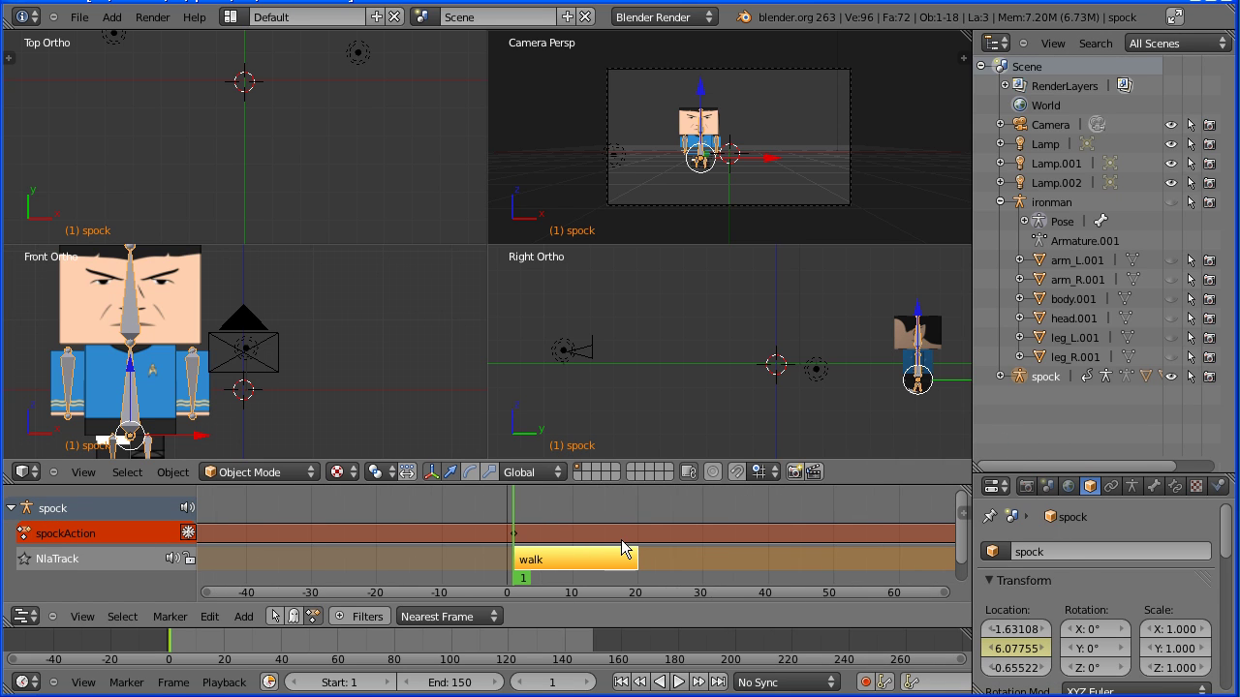
{"action": "scroll", "coordinate": [623, 546], "scroll_direction": "down", "scroll_amount": 1}
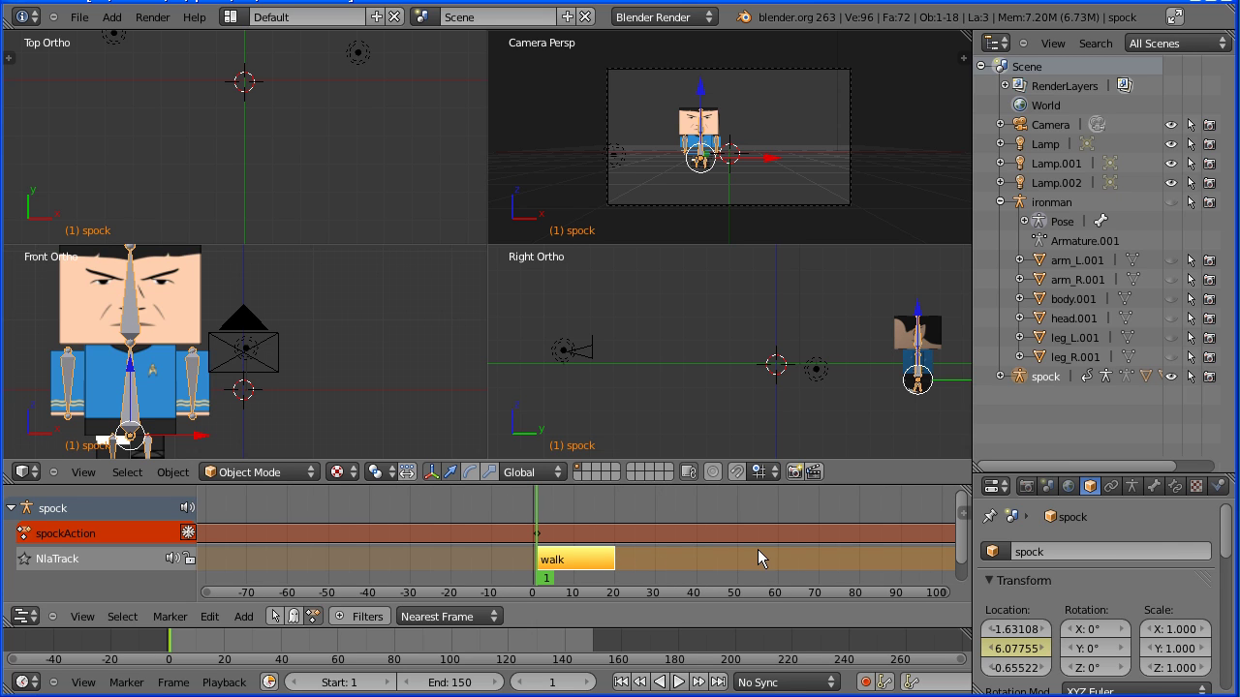
{"action": "middle_click_drag", "start_coordinate": [757, 550], "coordinate": [439, 561]}
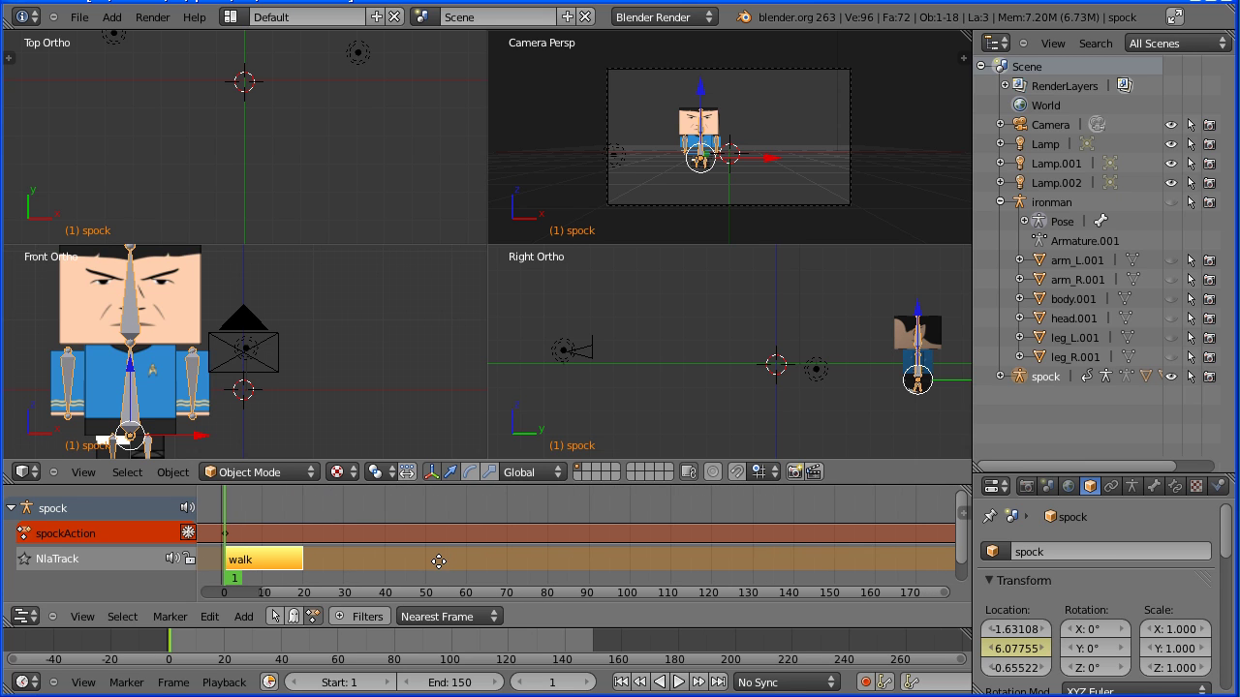
{"action": "left_click", "coordinate": [543, 683]}
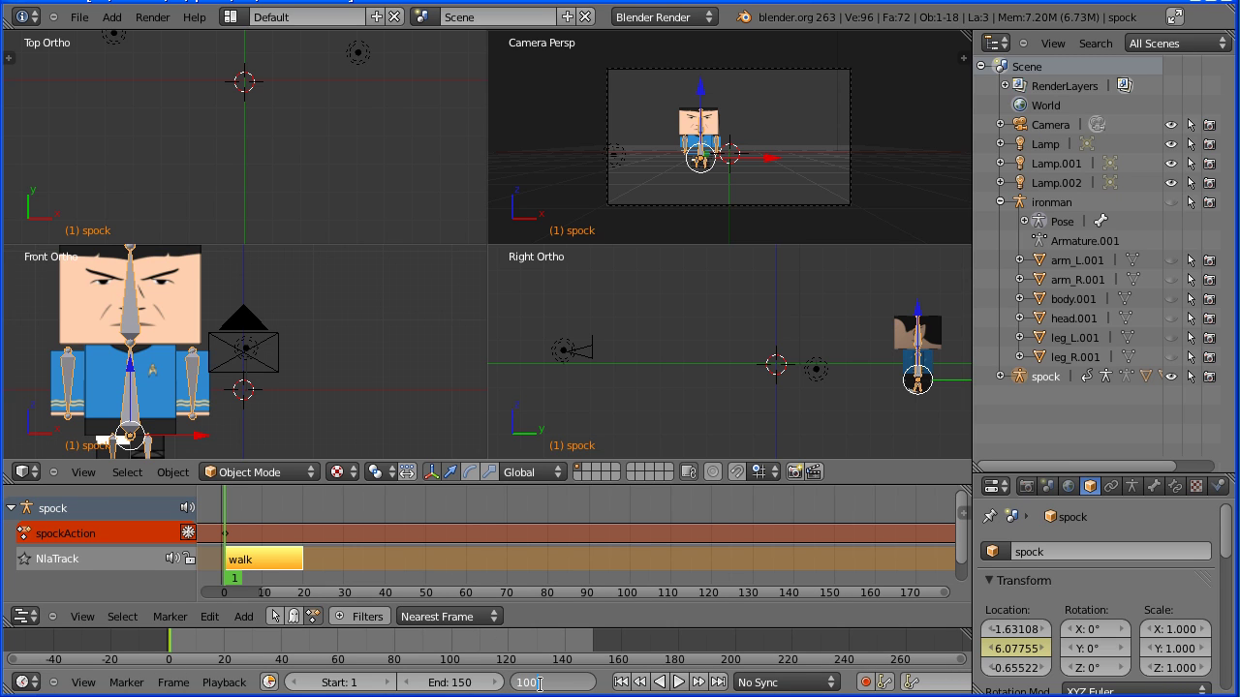
{"action": "type", "text": "100"}
{"action": "key", "text": "Return"}
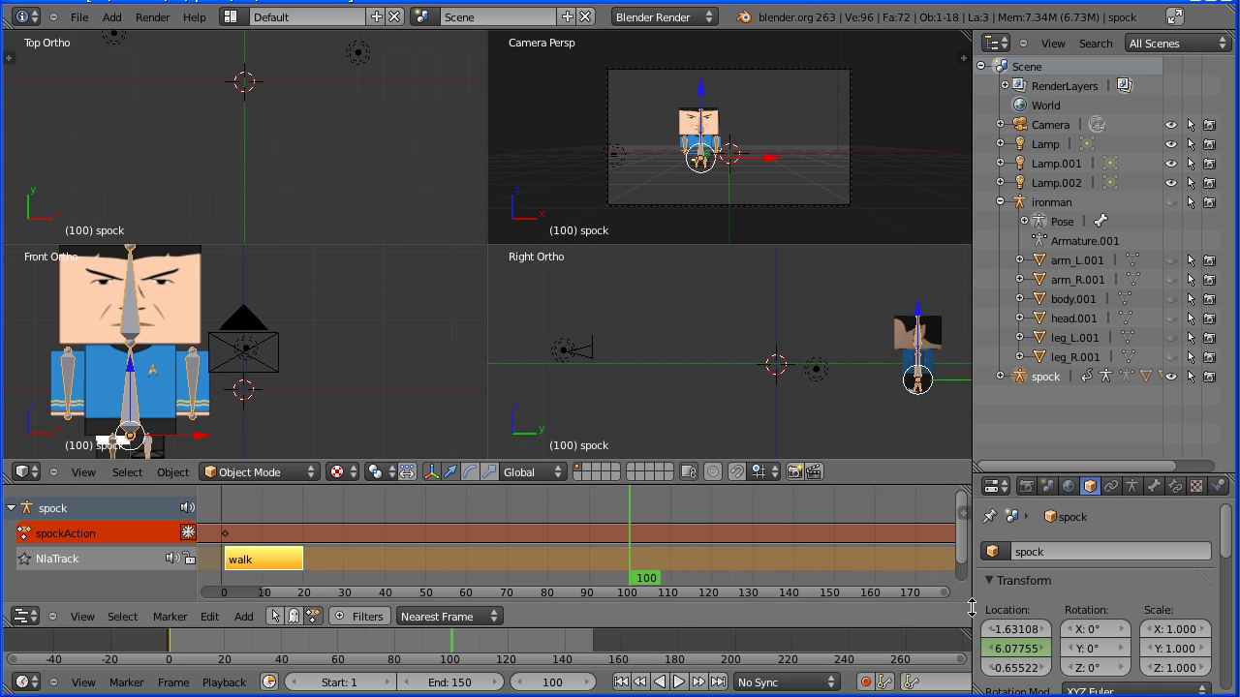
{"action": "left_click", "coordinate": [988, 644]}
{"action": "type", "text": "0"}
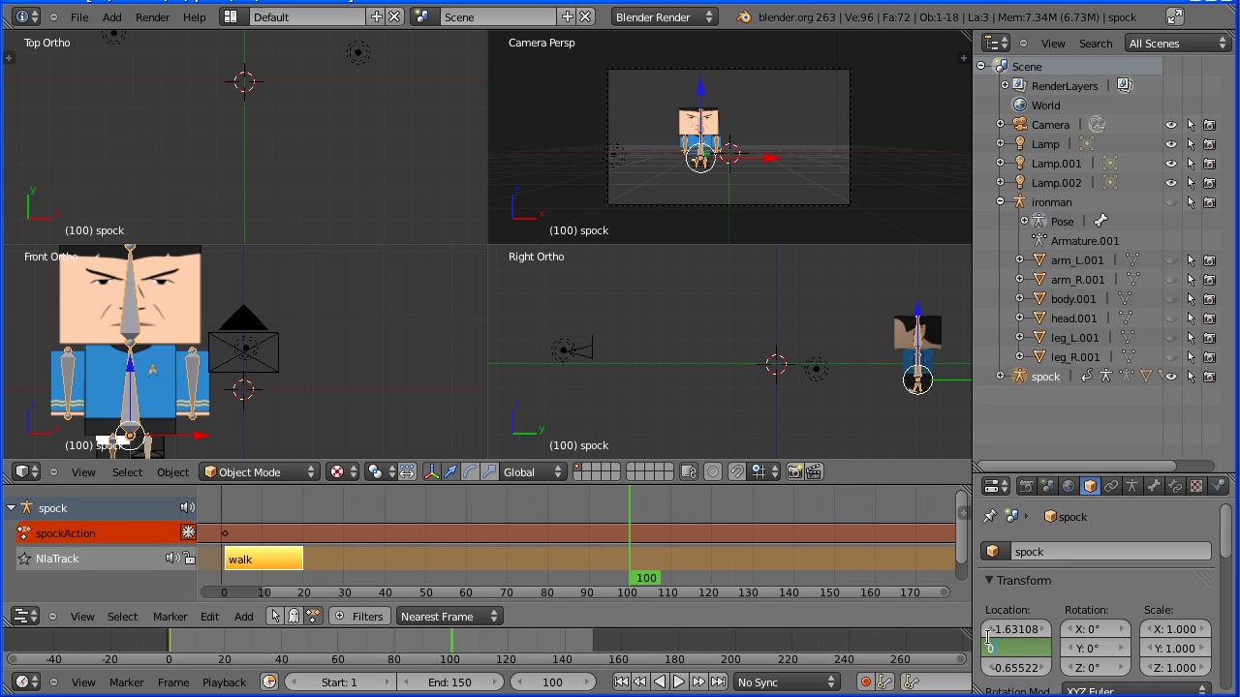
{"action": "key", "text": "Return"}
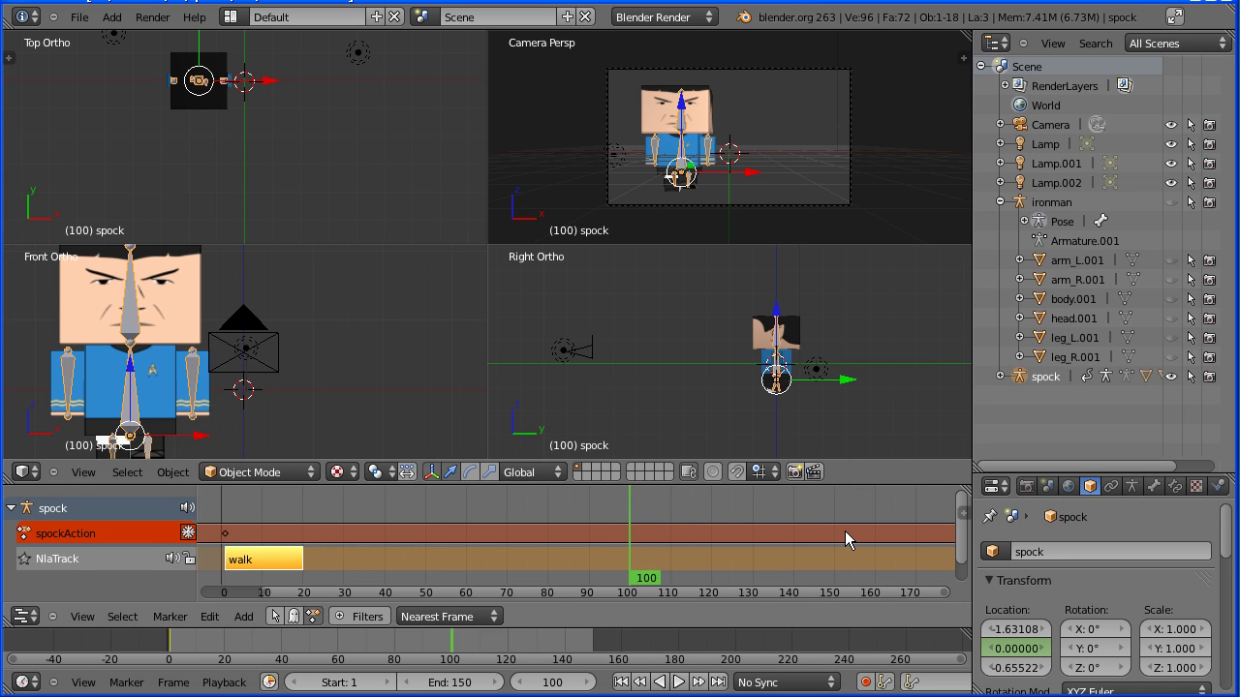
{"action": "right_click", "coordinate": [1000, 647]}
{"action": "left_click", "coordinate": [975, 495]}
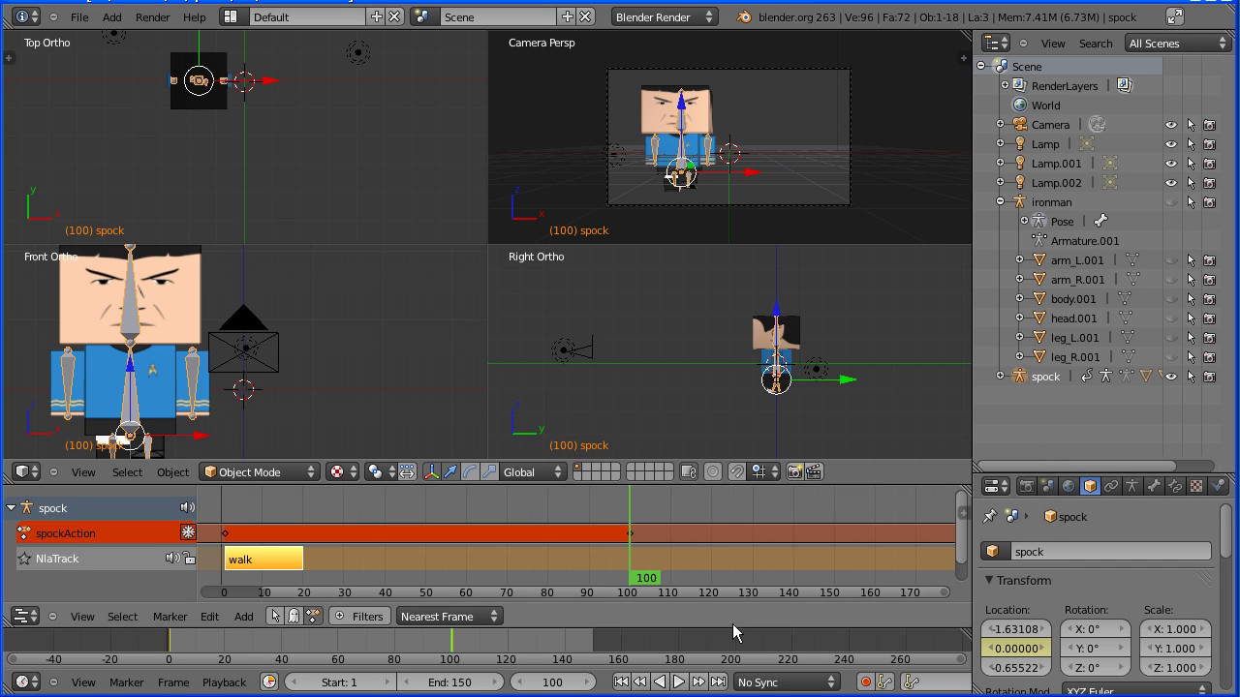
Step: Play spock's walk toward the camera and rewind to frame 1
{"action": "left_click", "coordinate": [623, 682]}
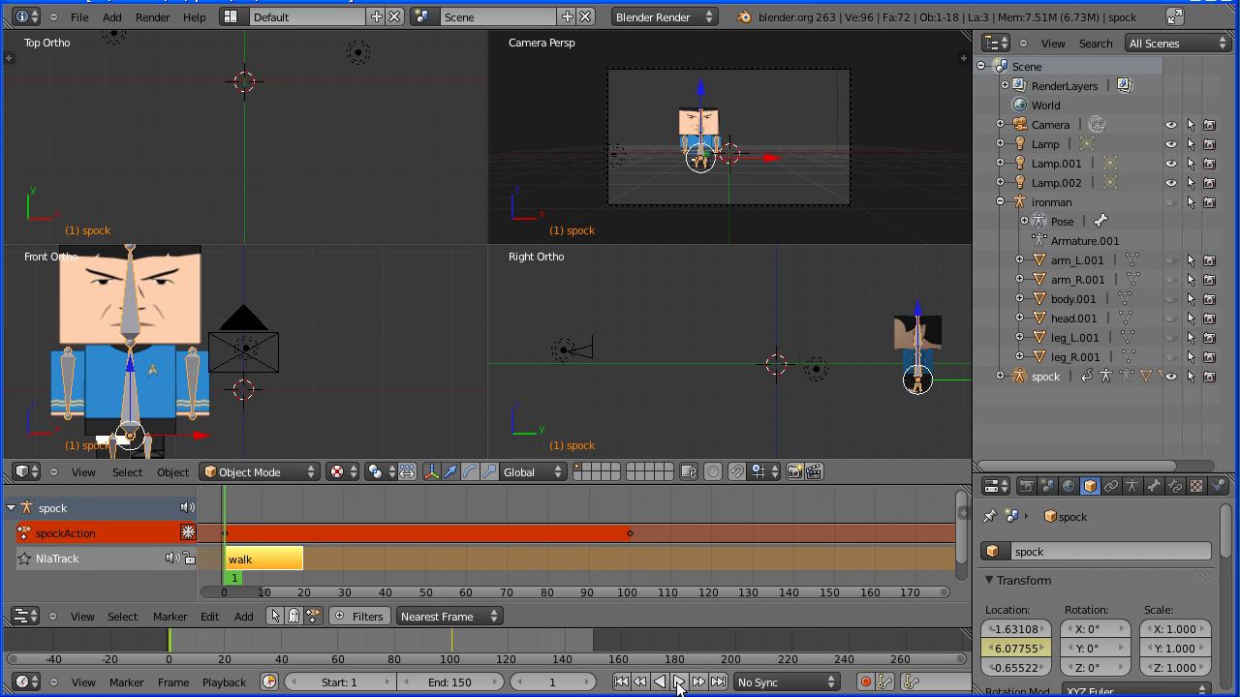
{"action": "left_click", "coordinate": [679, 682]}
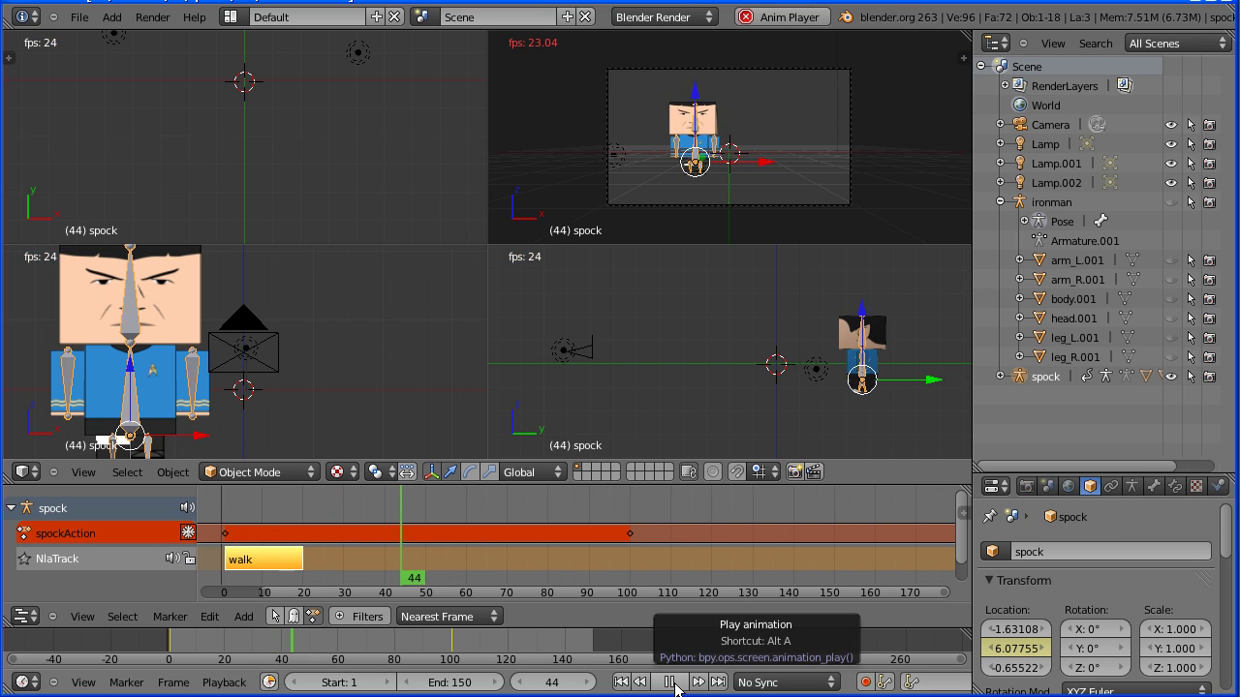
{"action": "left_click", "coordinate": [661, 683]}
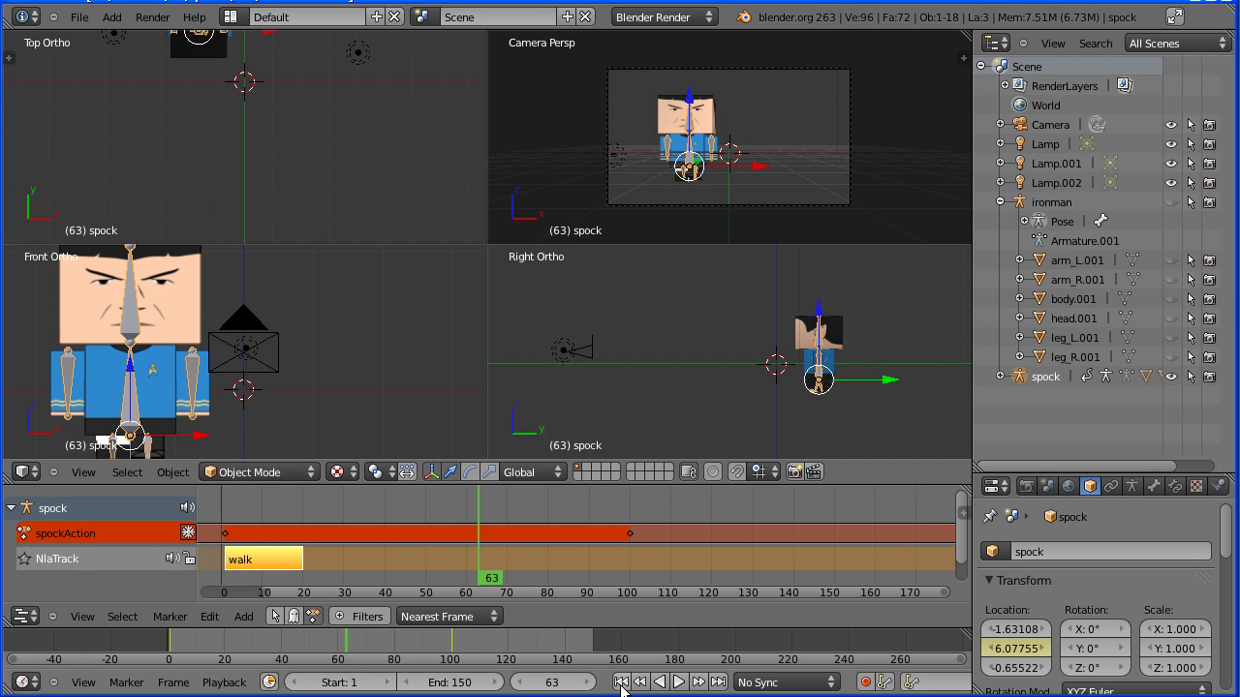
{"action": "left_click", "coordinate": [621, 683]}
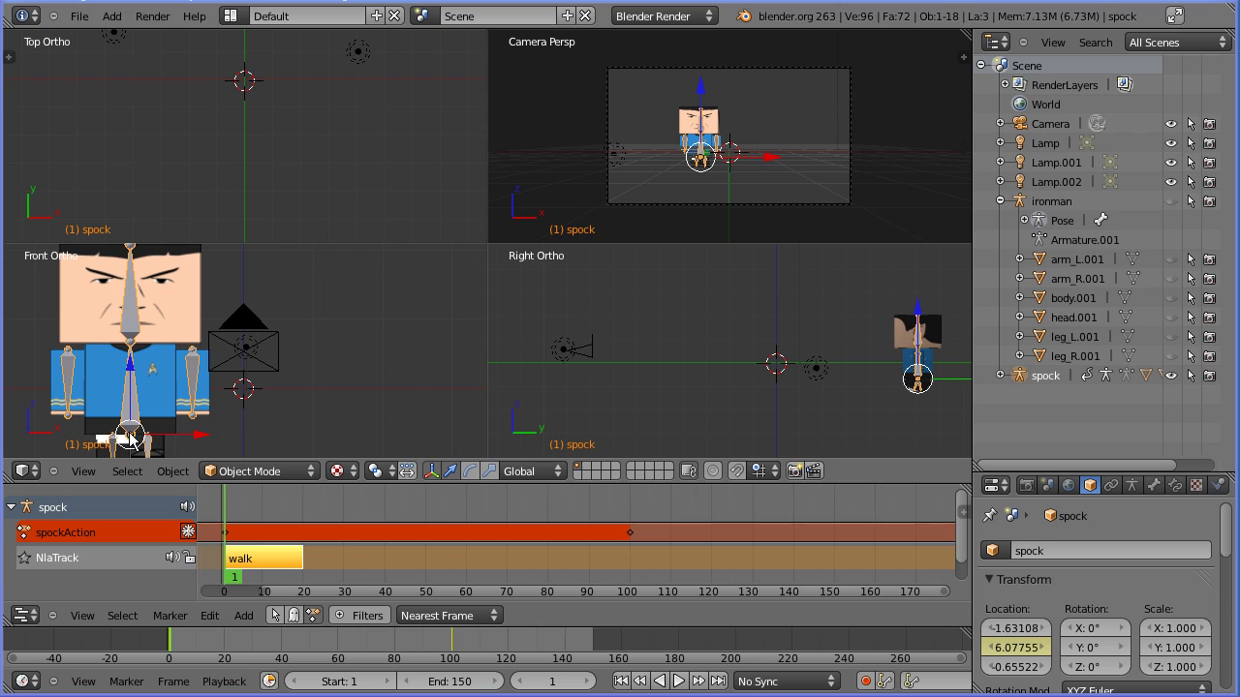
Step: Set Spock's Y Location keys to Linear interpolation in the Graph Editor, then restore the 3D View
{"action": "left_click", "coordinate": [26, 472]}
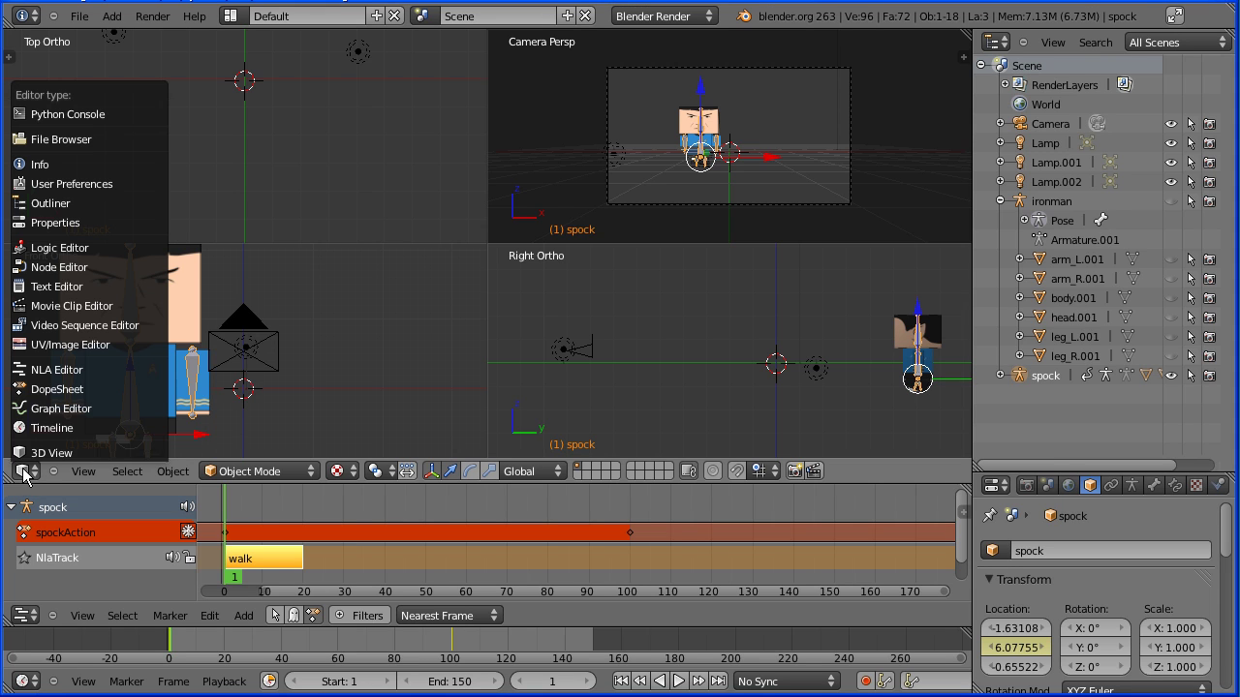
{"action": "left_click", "coordinate": [145, 411]}
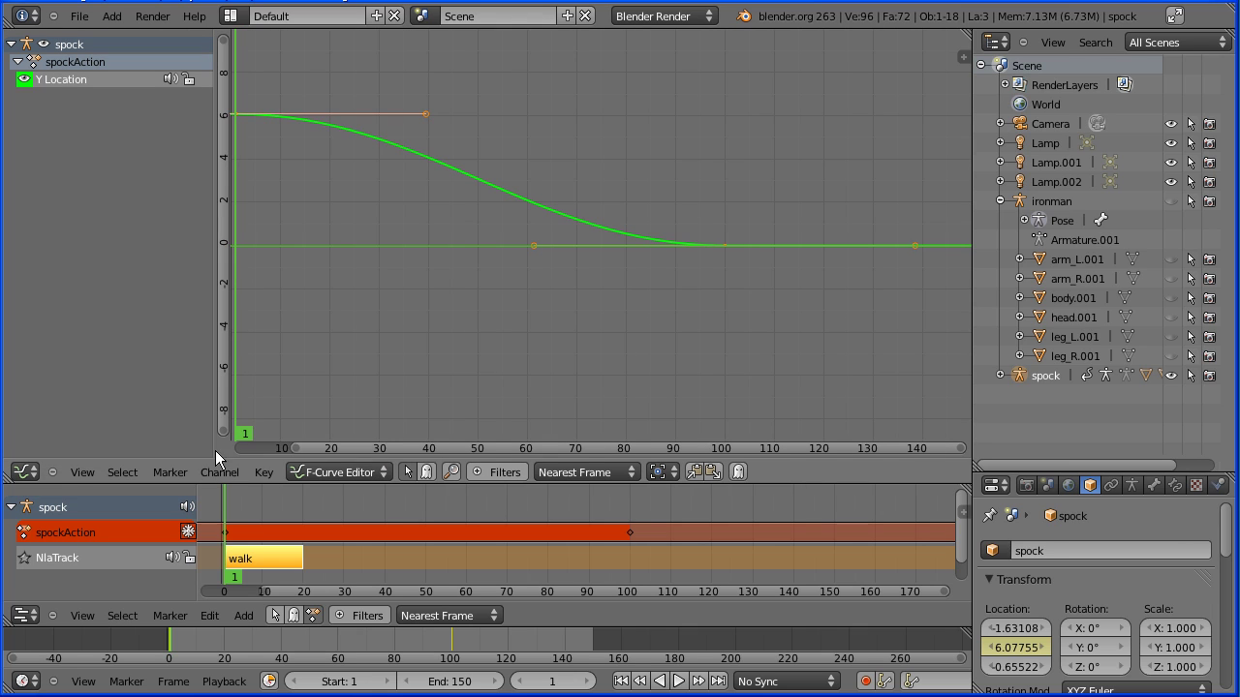
{"action": "left_click", "coordinate": [259, 473]}
{"action": "mouse_move", "coordinate": [329, 263]}
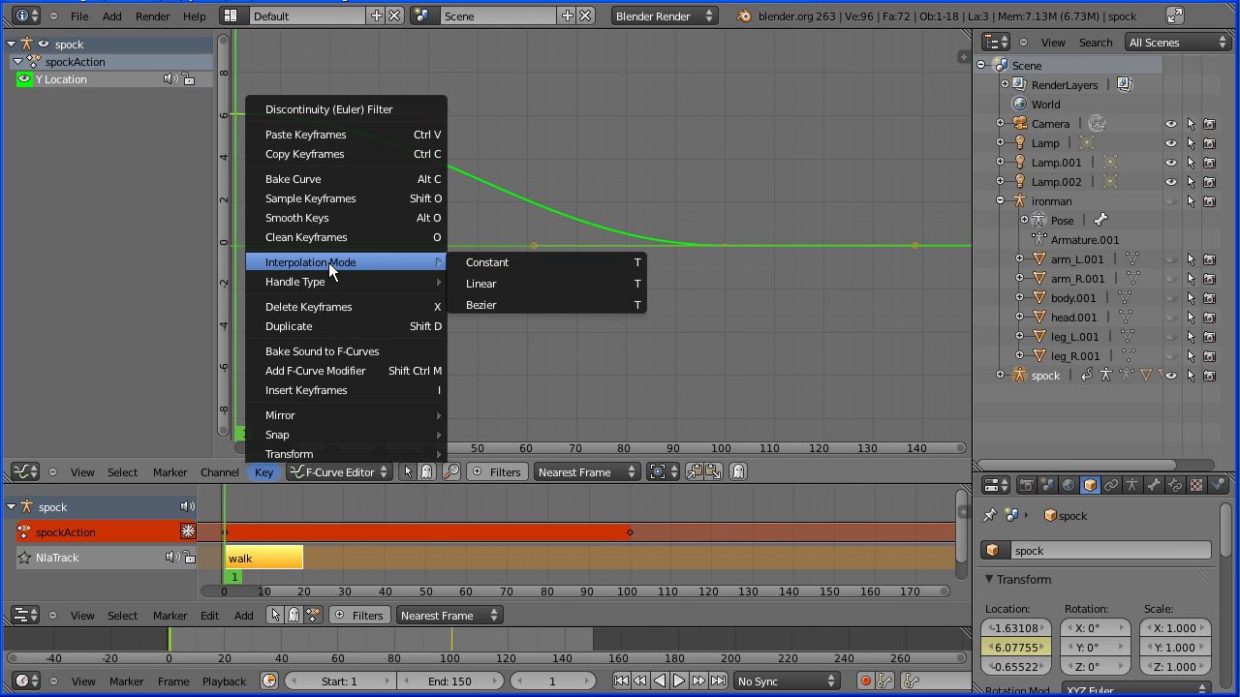
{"action": "left_click", "coordinate": [603, 293]}
{"action": "left_click", "coordinate": [25, 472]}
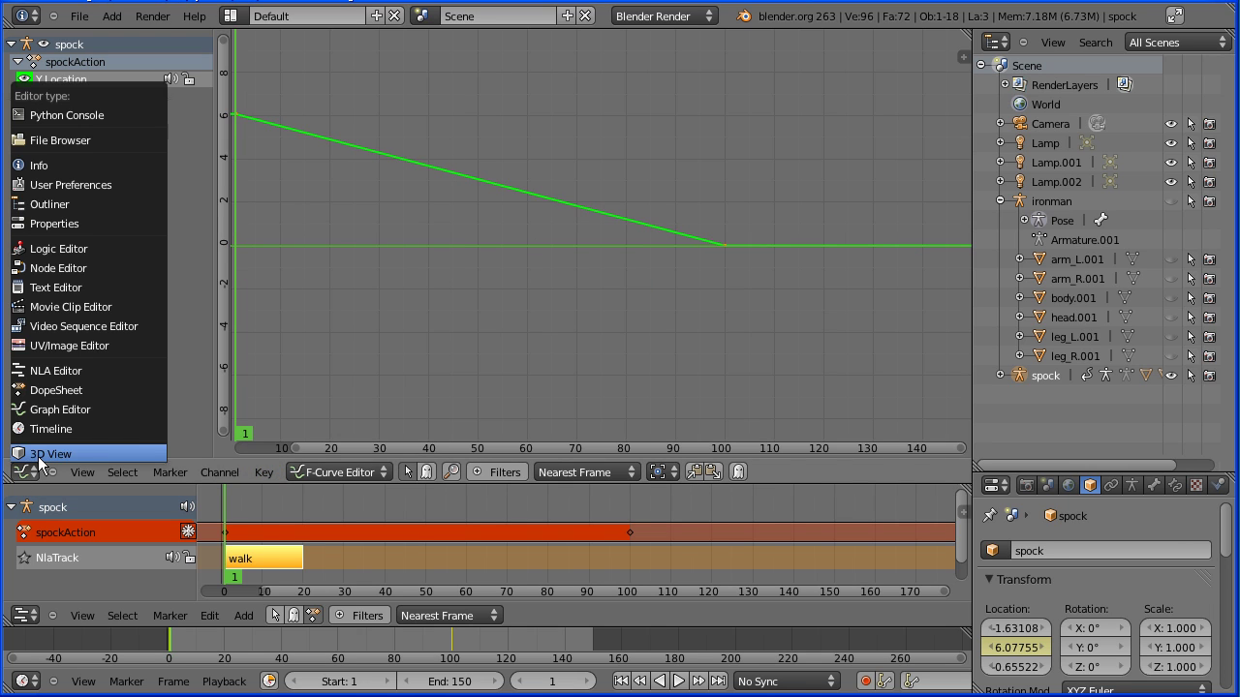
{"action": "left_click", "coordinate": [41, 454]}
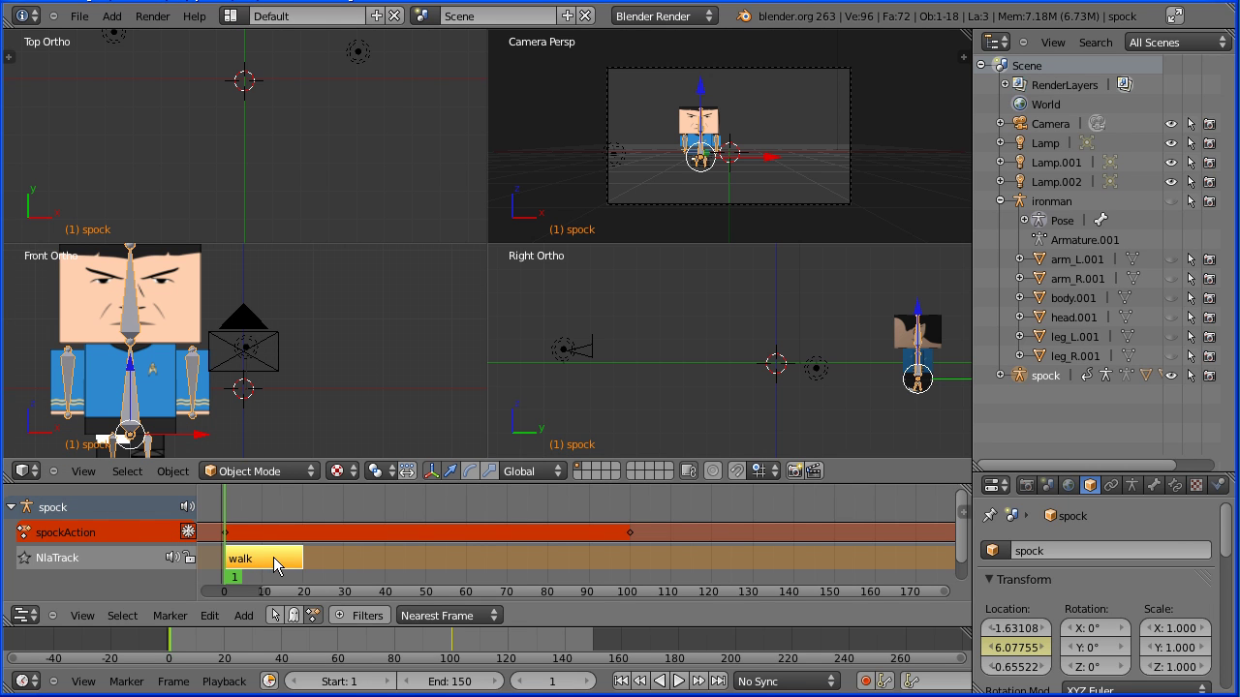
Step: Enlarge the NLA editor, show its sidebar, and set the walk strip's Repeat to 6
{"action": "left_click_drag", "start_coordinate": [887, 484], "coordinate": [887, 411]}
{"action": "key", "text": "n"}
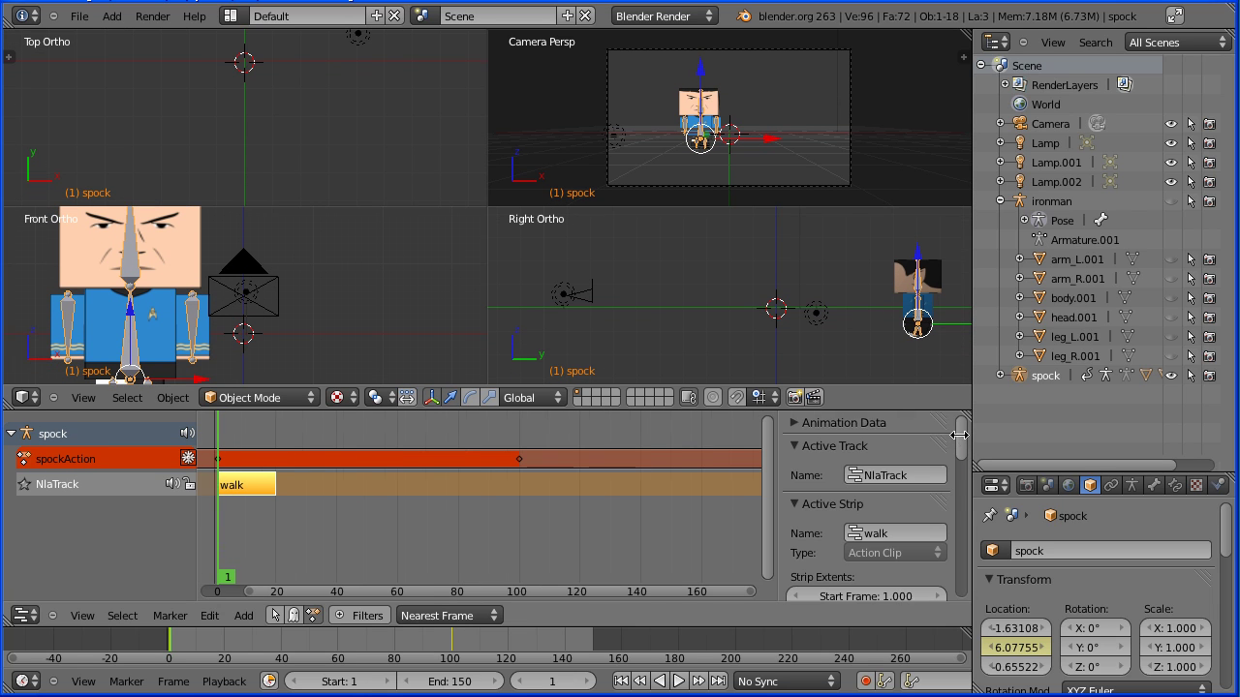
{"action": "left_click_drag", "start_coordinate": [962, 446], "coordinate": [975, 549]}
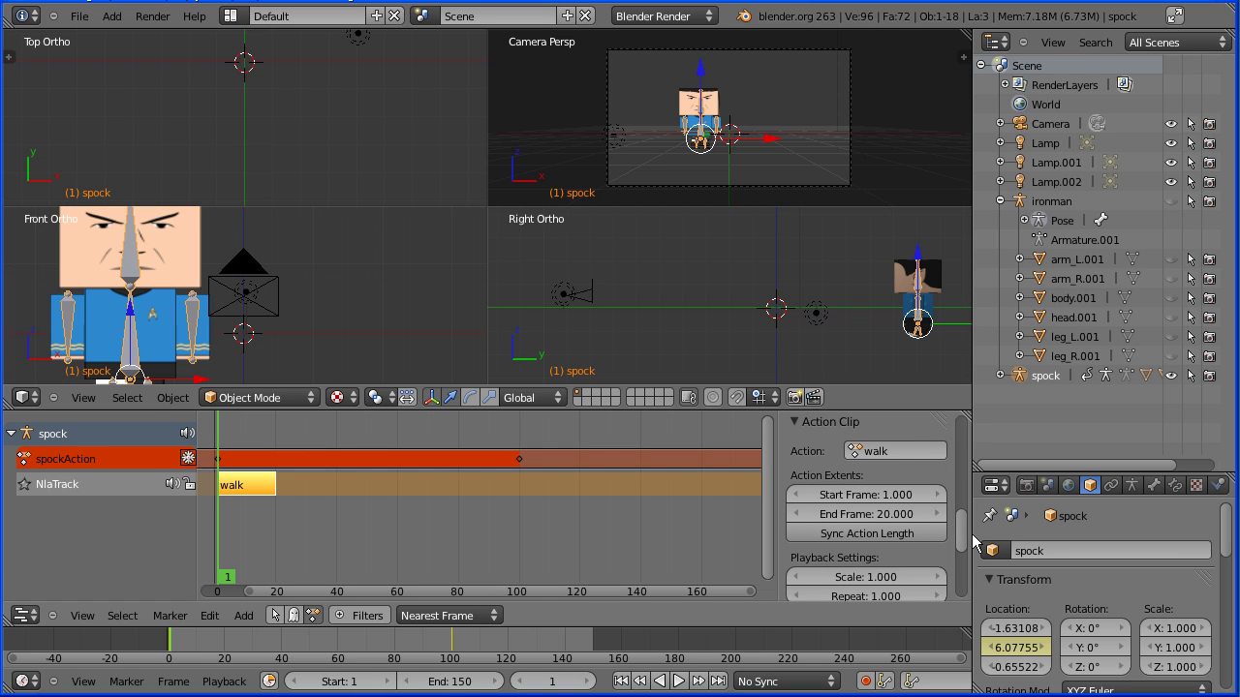
{"action": "left_click", "coordinate": [884, 598]}
{"action": "type", "text": "6"}
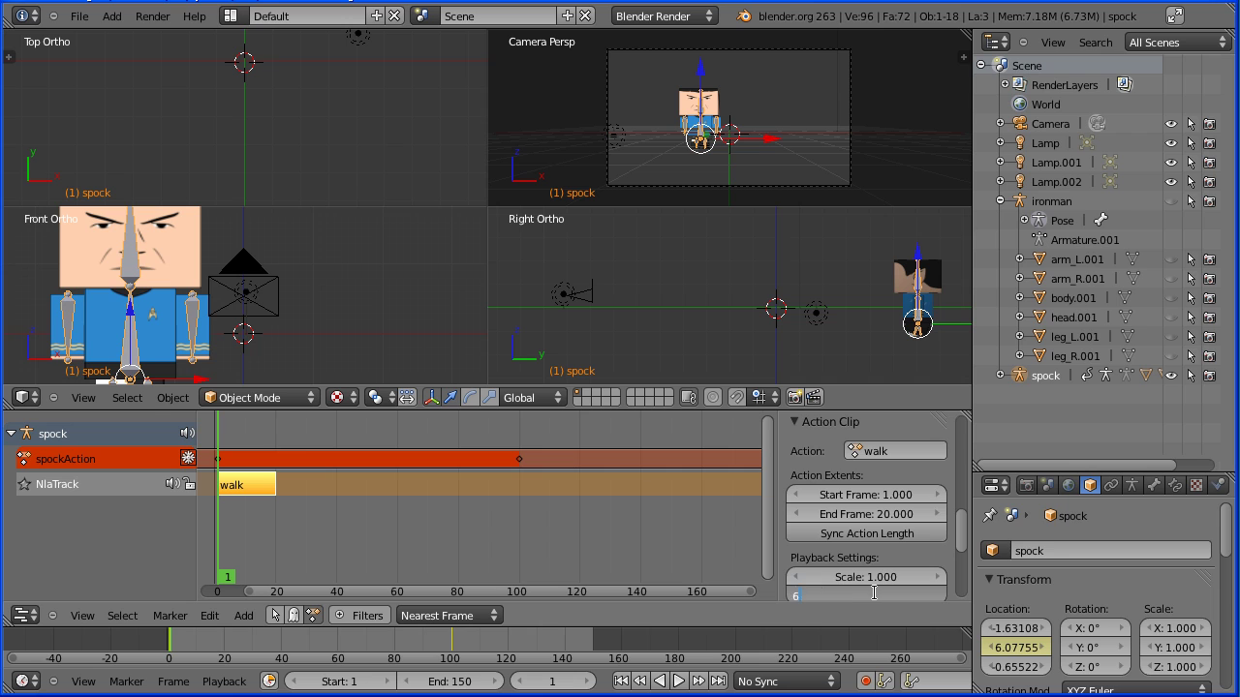
{"action": "key", "text": "Return"}
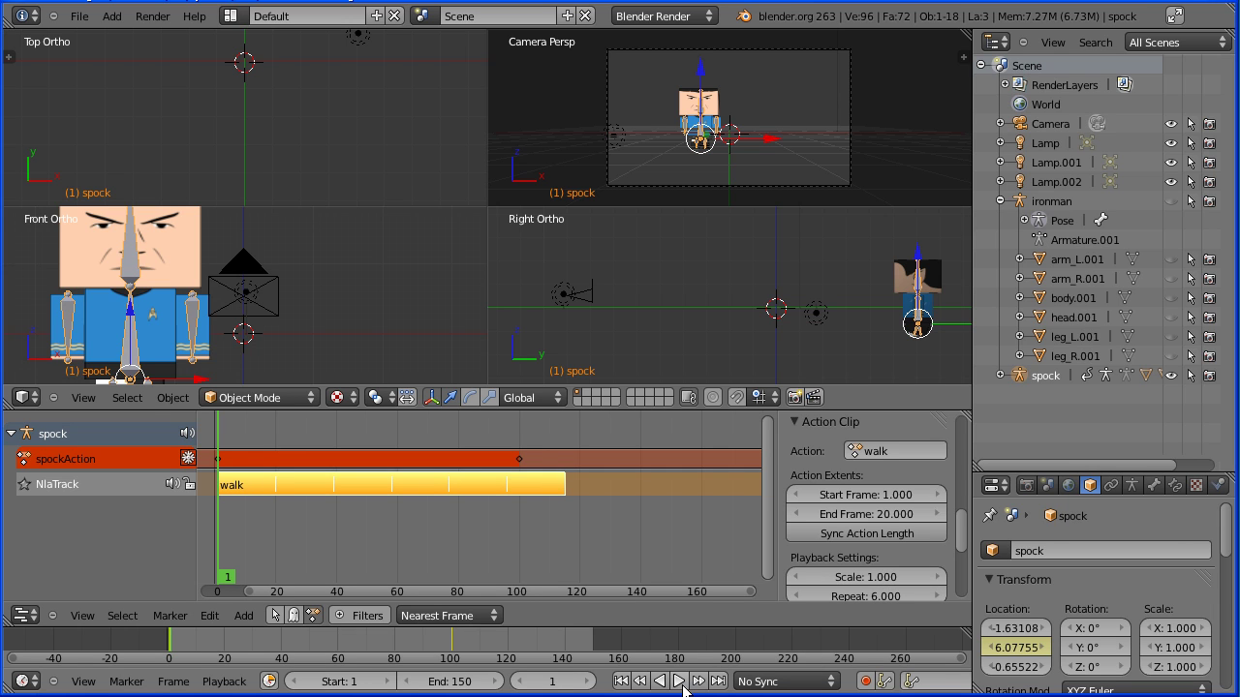
Step: Play the repeated walk cycle and rewind to frame 1
{"action": "left_click", "coordinate": [681, 683]}
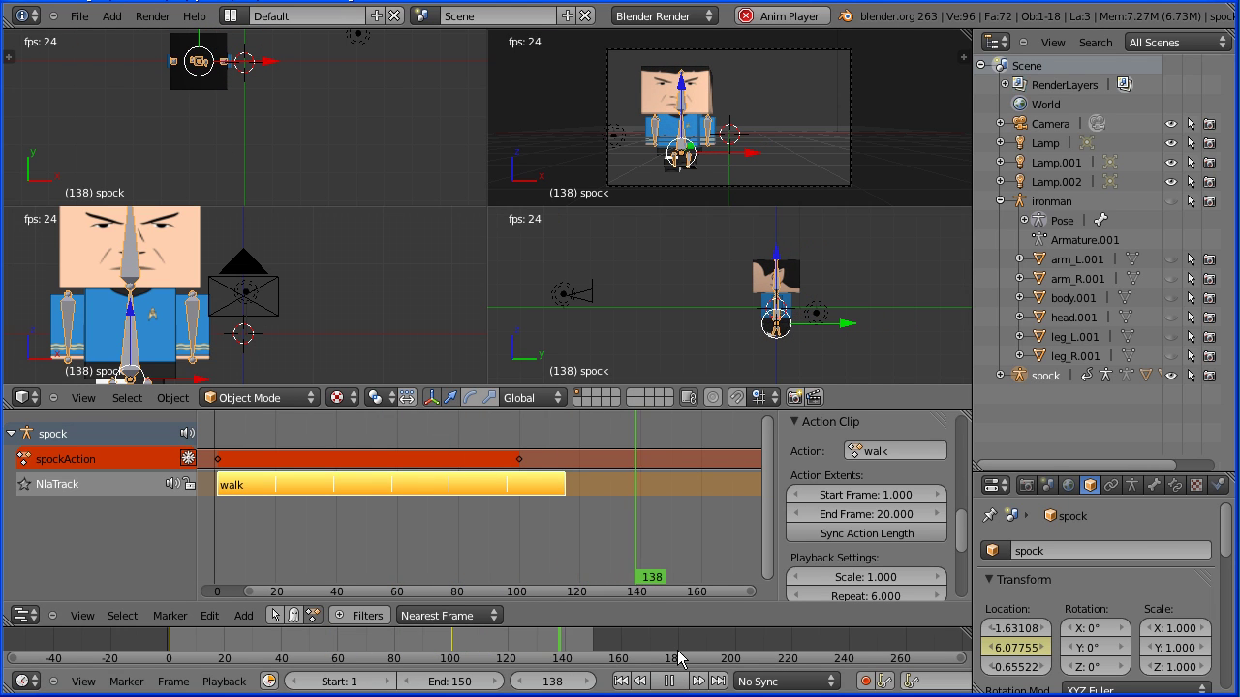
{"action": "left_click", "coordinate": [668, 681]}
{"action": "left_click", "coordinate": [621, 681]}
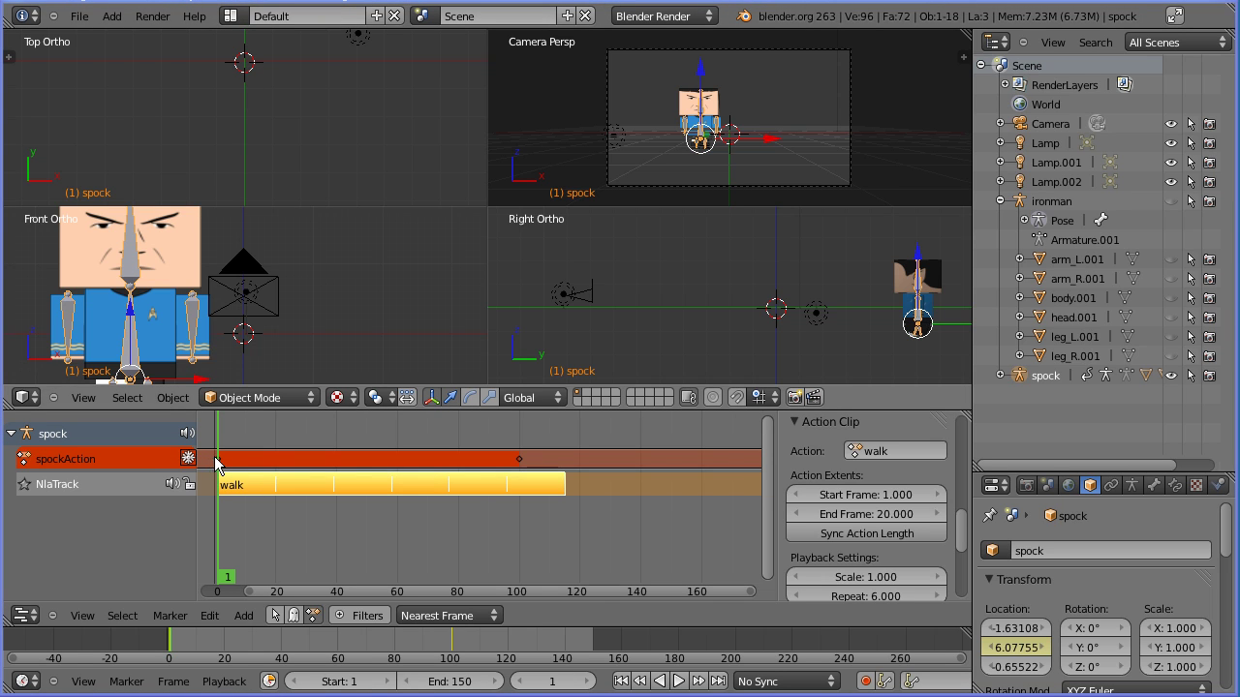
Step: Push spockAction down into an NLA strip and add a standingStill action strip at frame 150
{"action": "left_click", "coordinate": [189, 458]}
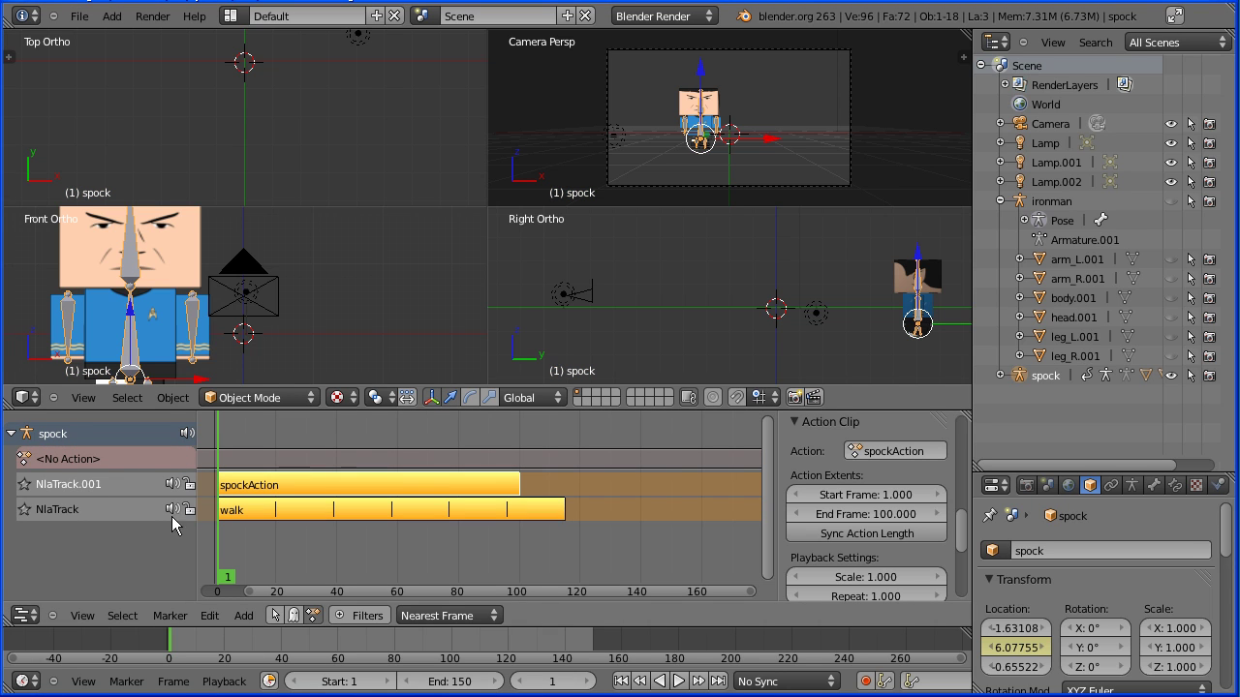
{"action": "left_click", "coordinate": [718, 681]}
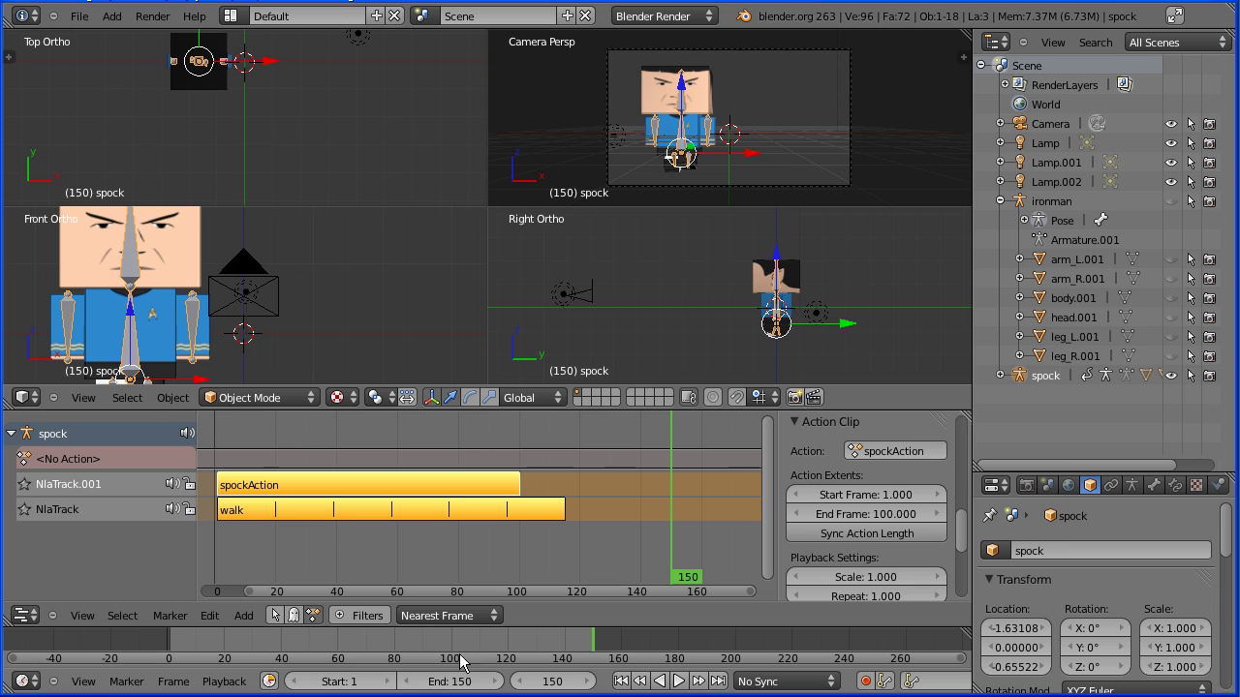
{"action": "left_click", "coordinate": [243, 615]}
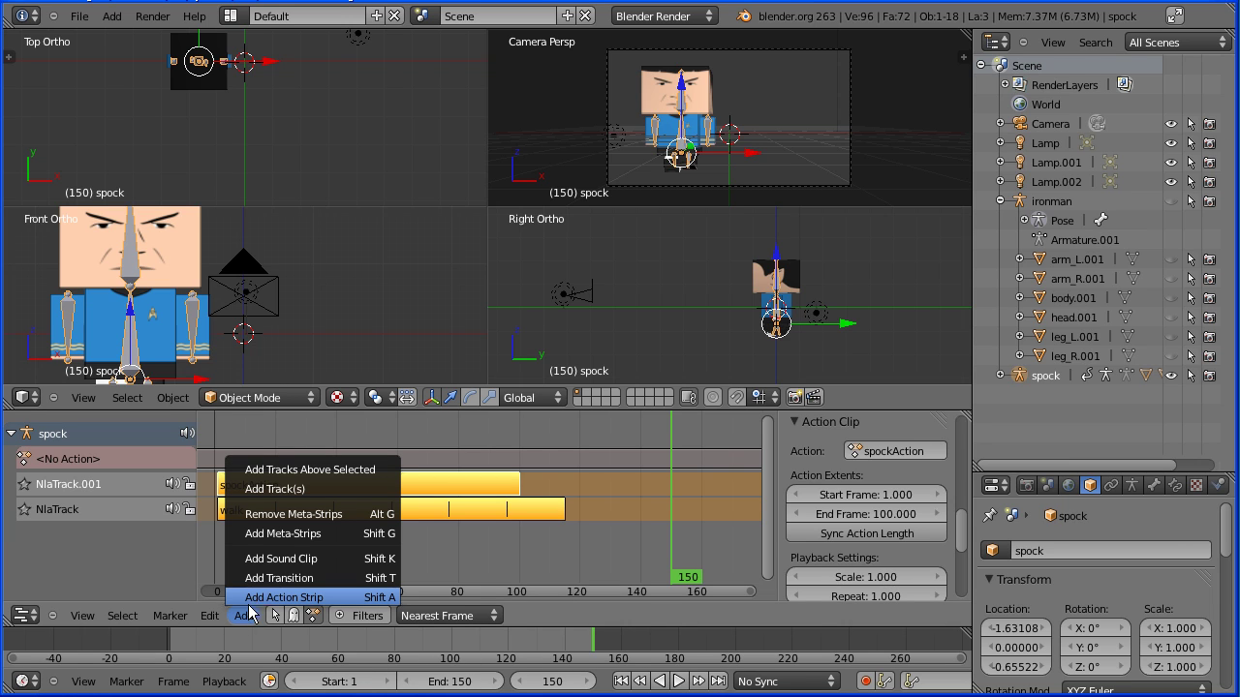
{"action": "left_click", "coordinate": [346, 597]}
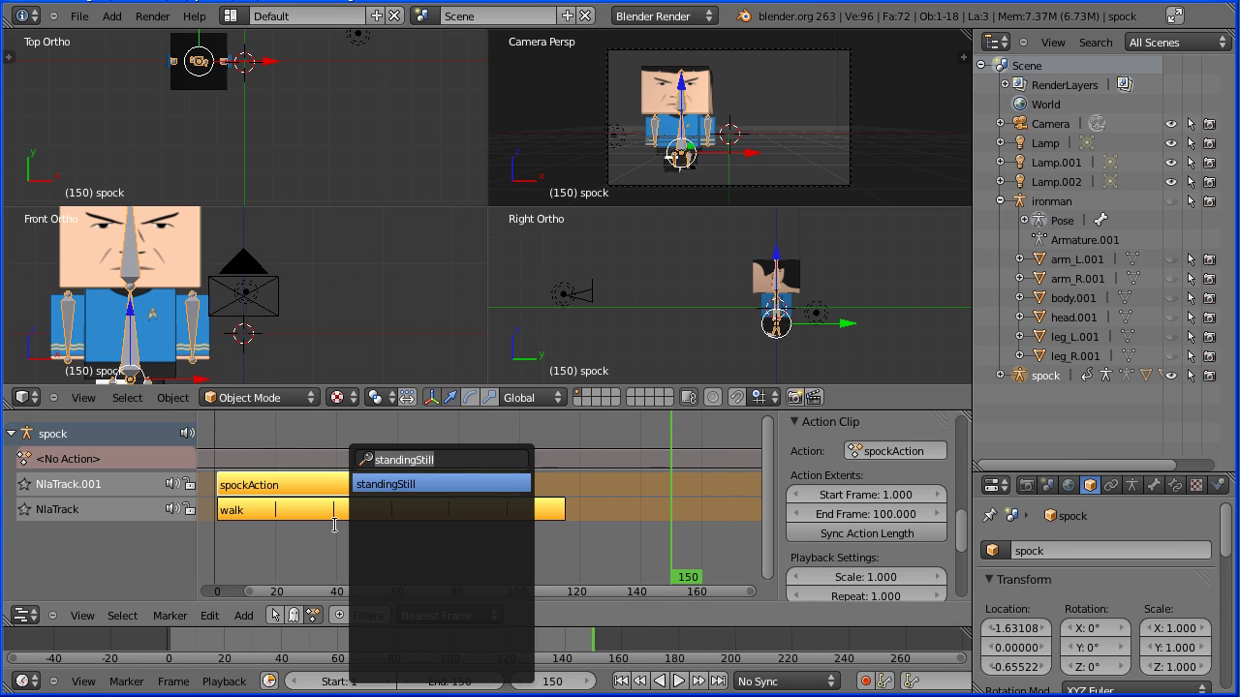
{"action": "key", "text": "BackSpace"}
{"action": "type", "text": "s"}
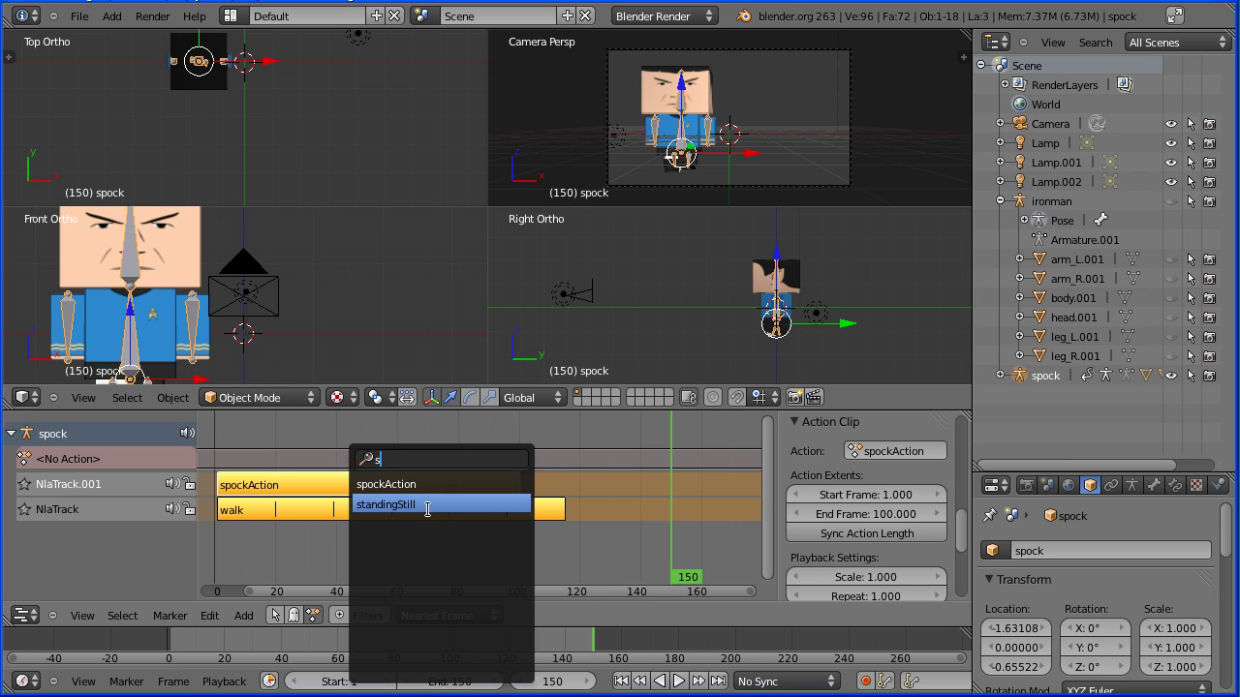
{"action": "left_click", "coordinate": [427, 505]}
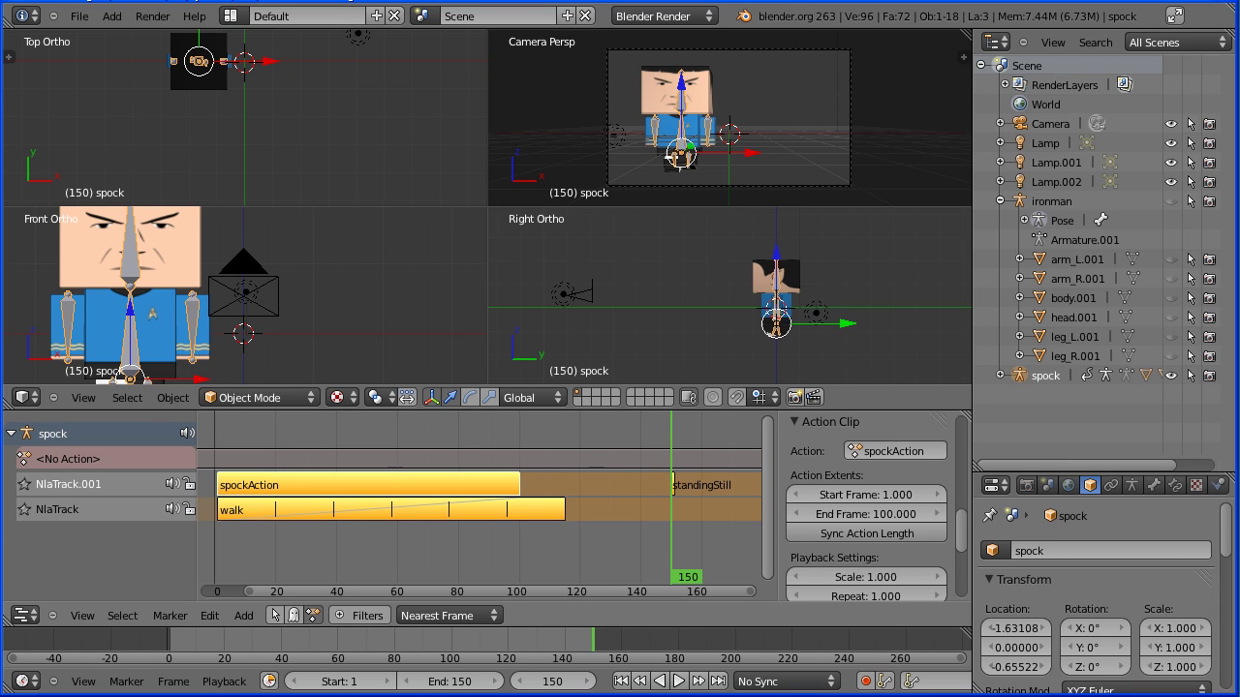
Step: Move the standingStill strip so it starts at frame 100
{"action": "left_click", "coordinate": [675, 487]}
{"action": "key", "text": "g"}
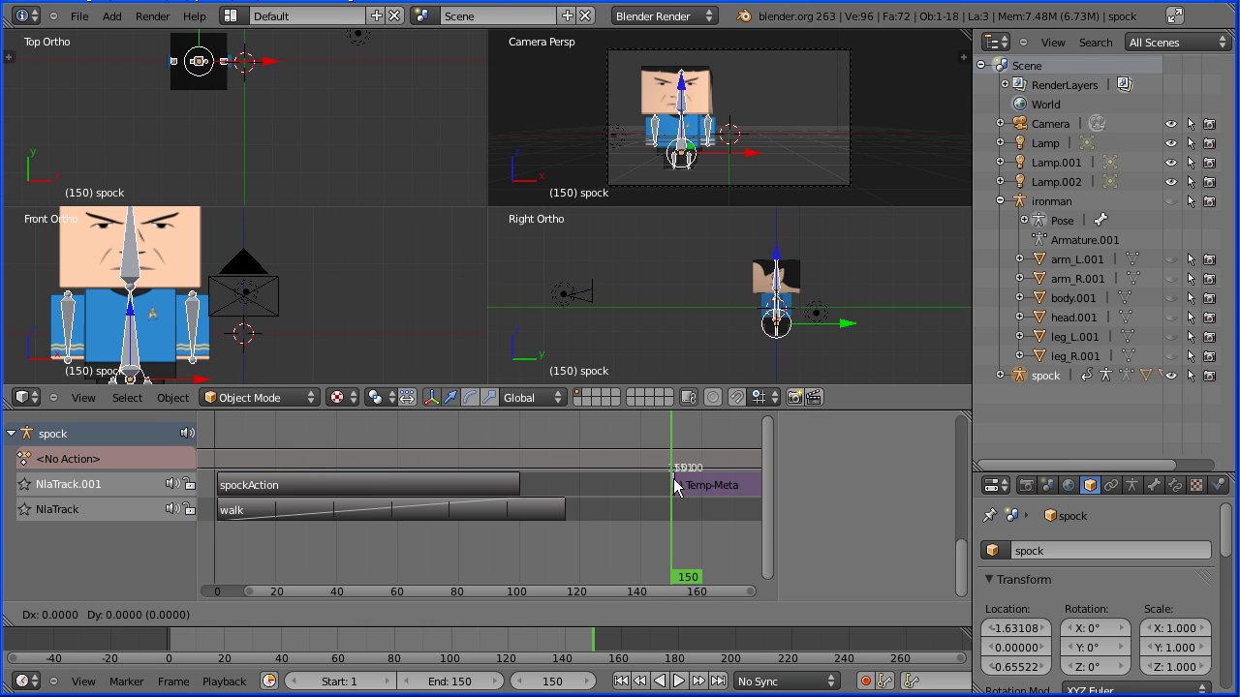
{"action": "left_click", "coordinate": [520, 484]}
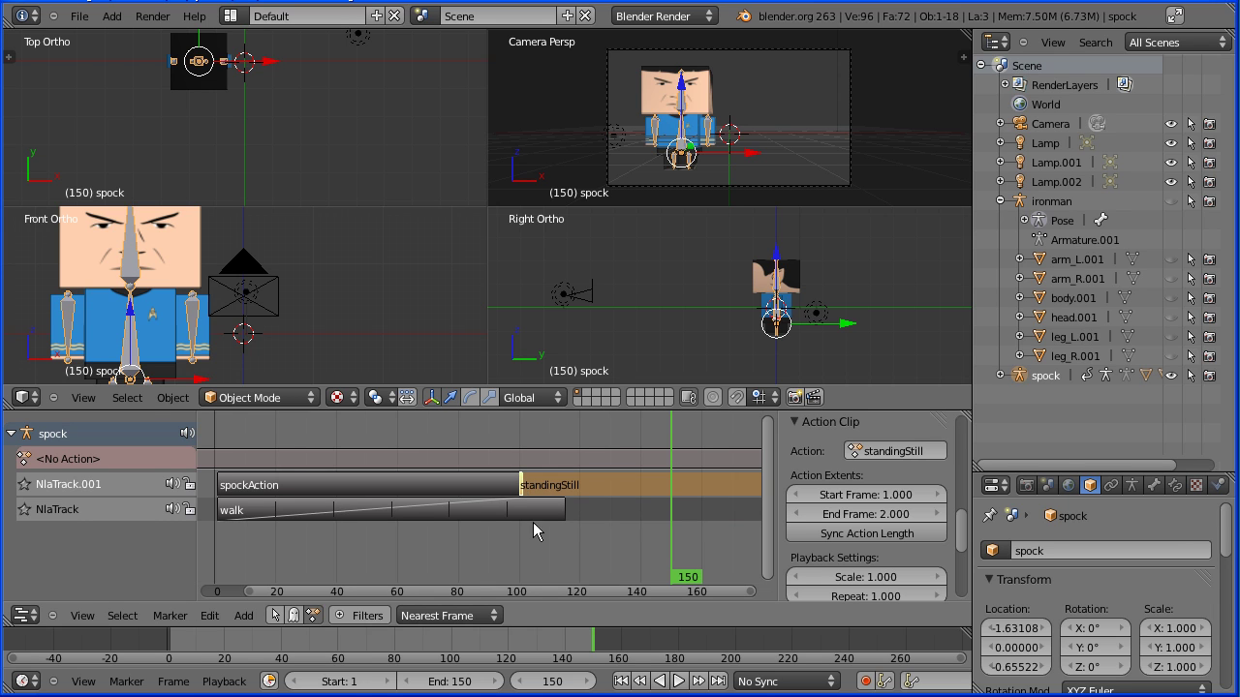
{"action": "left_click", "coordinate": [678, 681]}
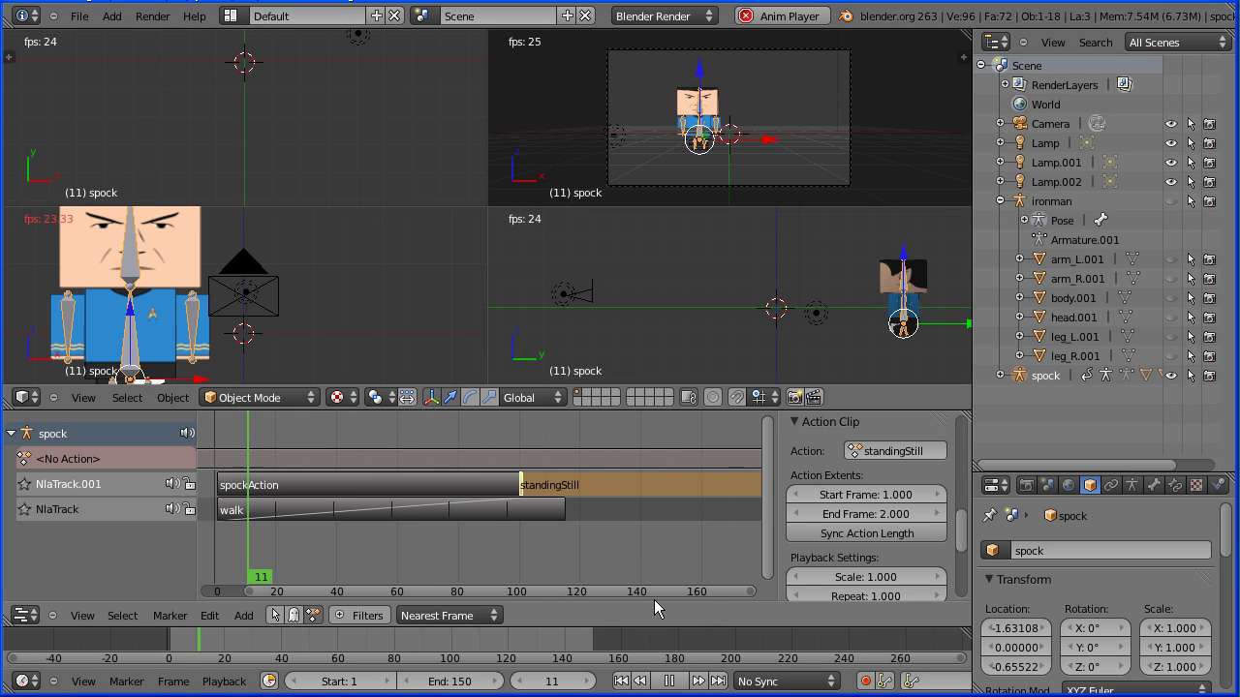
{"action": "key", "text": "alt+a"}
{"action": "left_click", "coordinate": [546, 536]}
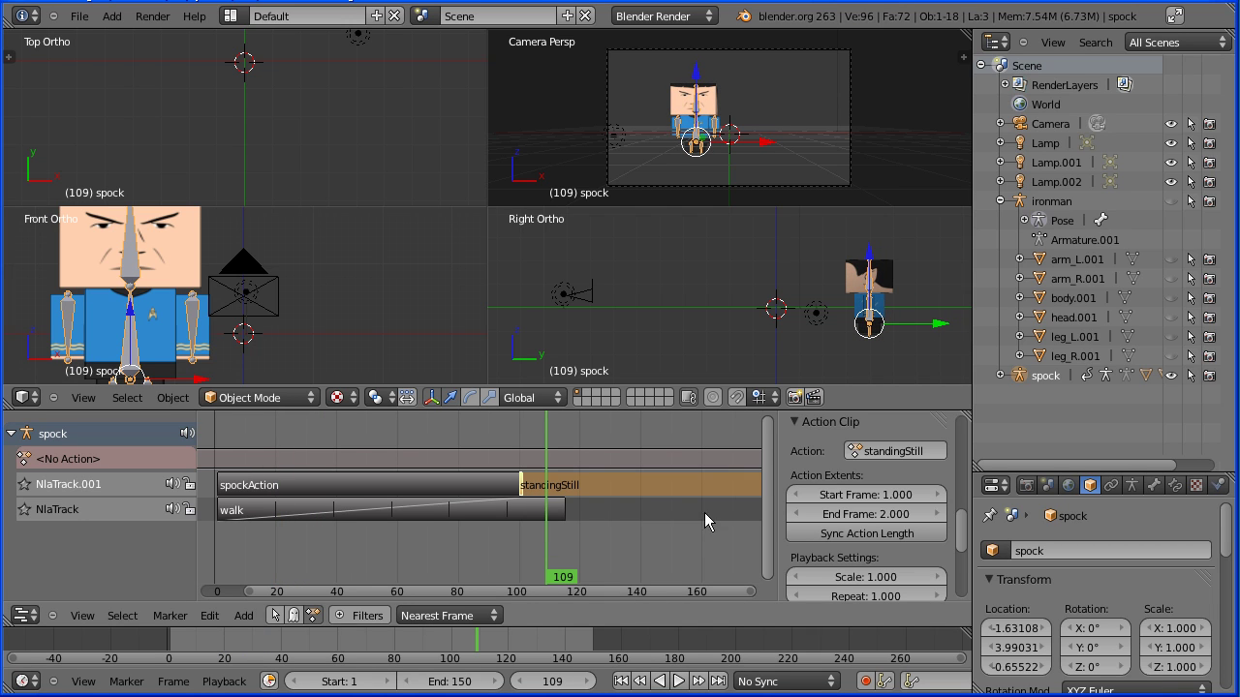
{"action": "left_click_drag", "start_coordinate": [966, 542], "coordinate": [957, 463]}
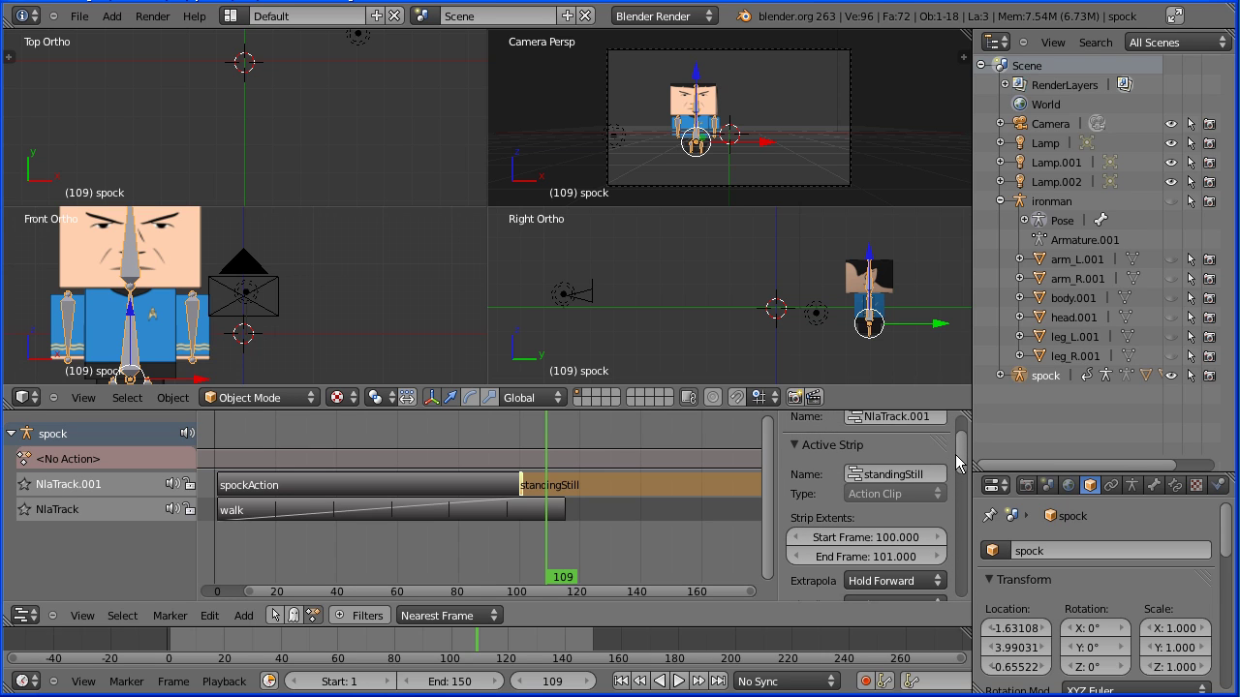
{"action": "scroll", "coordinate": [957, 463], "scroll_direction": "down", "scroll_amount": 1}
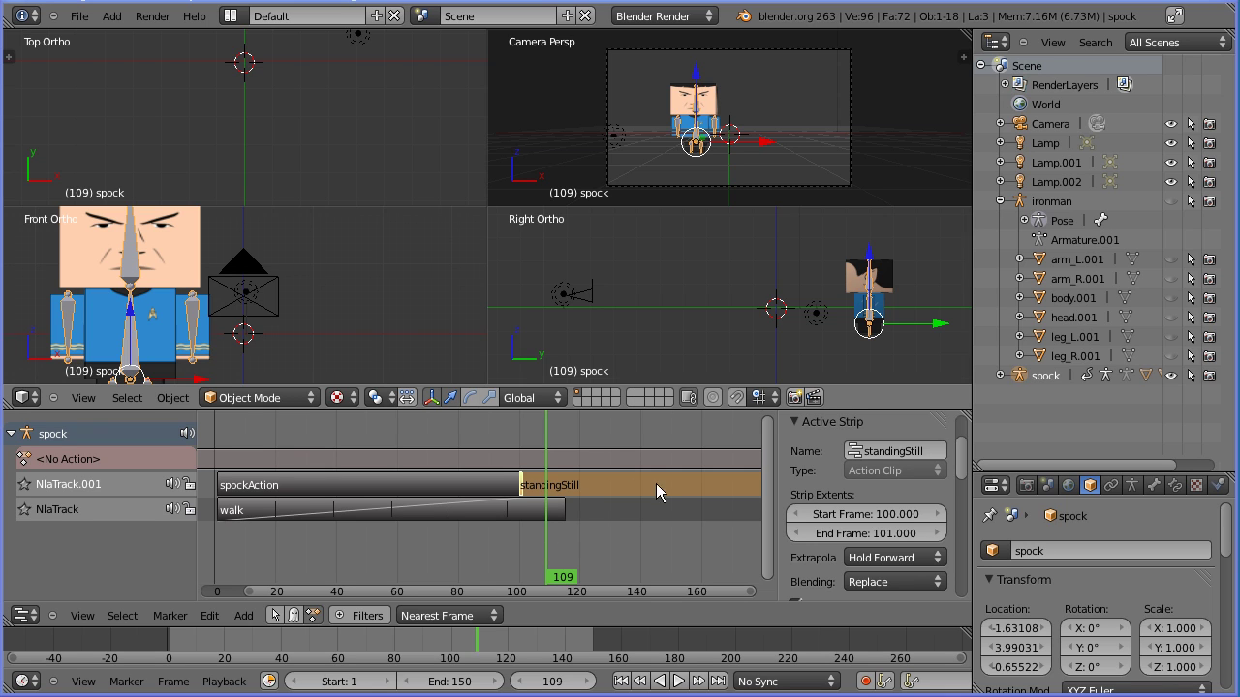
Step: Add the wave action as a strip at frame 20 on a new track
{"action": "left_click", "coordinate": [274, 553]}
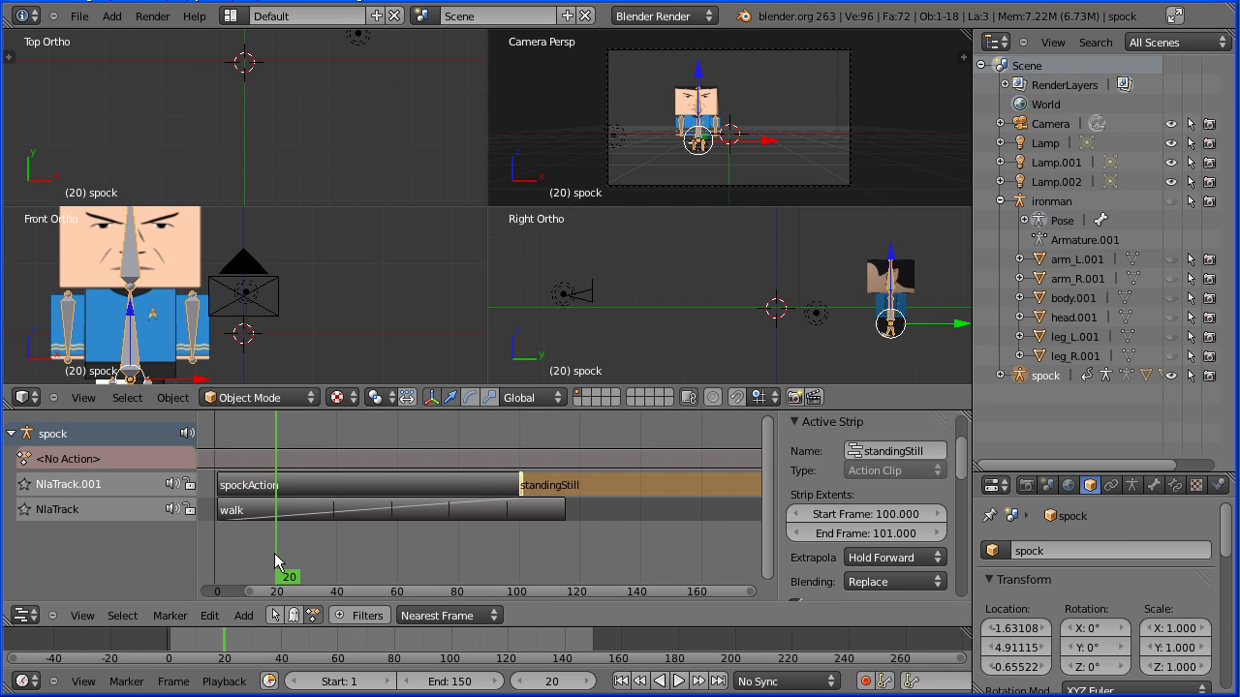
{"action": "left_click", "coordinate": [243, 616]}
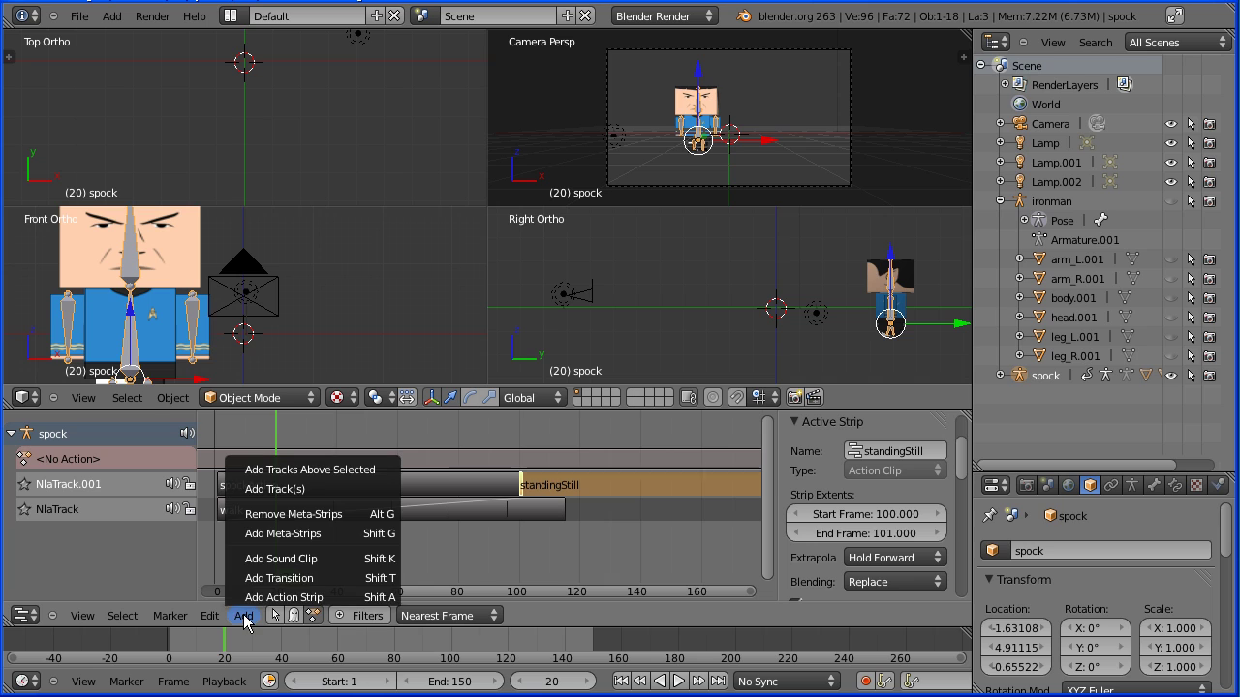
{"action": "left_click", "coordinate": [354, 598]}
{"action": "type", "text": "w"}
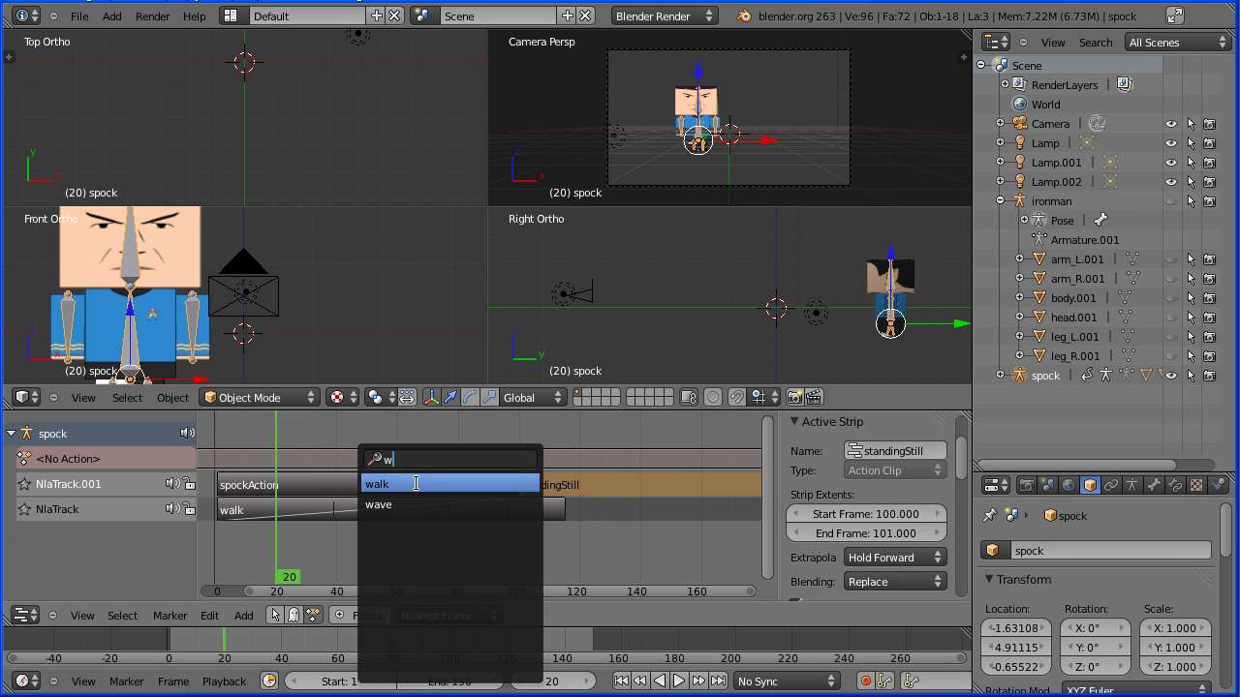
{"action": "left_click", "coordinate": [406, 504]}
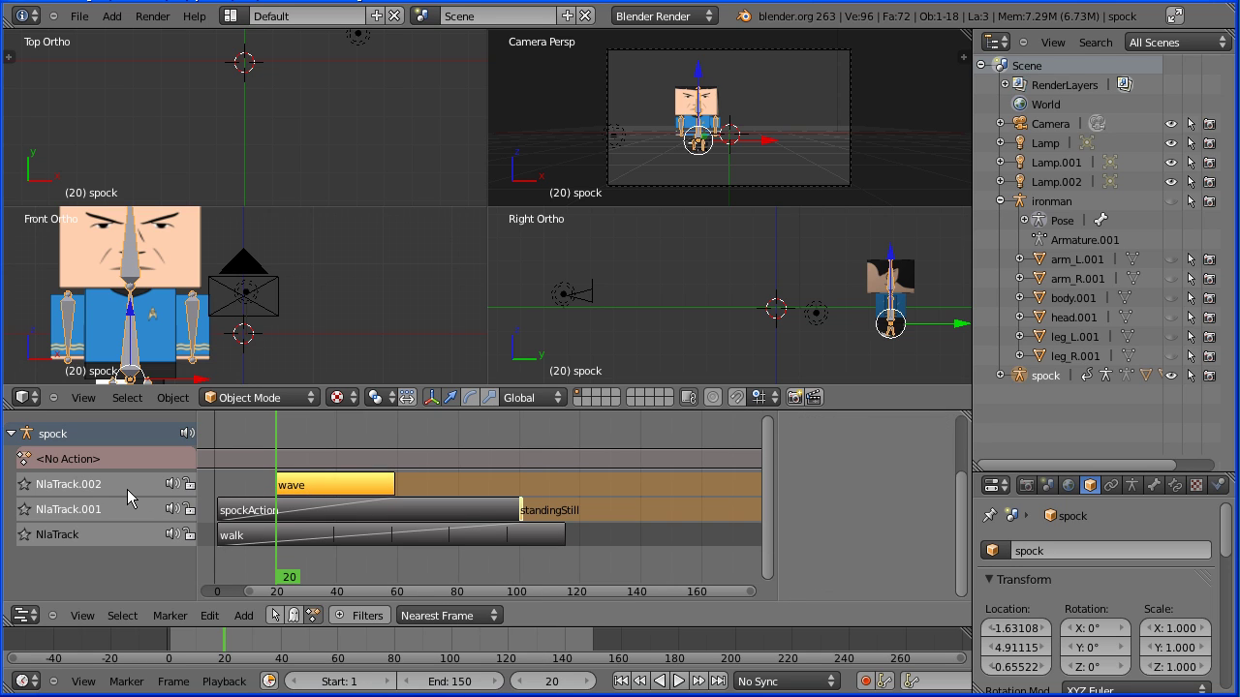
Step: Preview the layered walk, standingStill and wave animation from frame 1
{"action": "left_click", "coordinate": [621, 681]}
{"action": "left_click", "coordinate": [677, 683]}
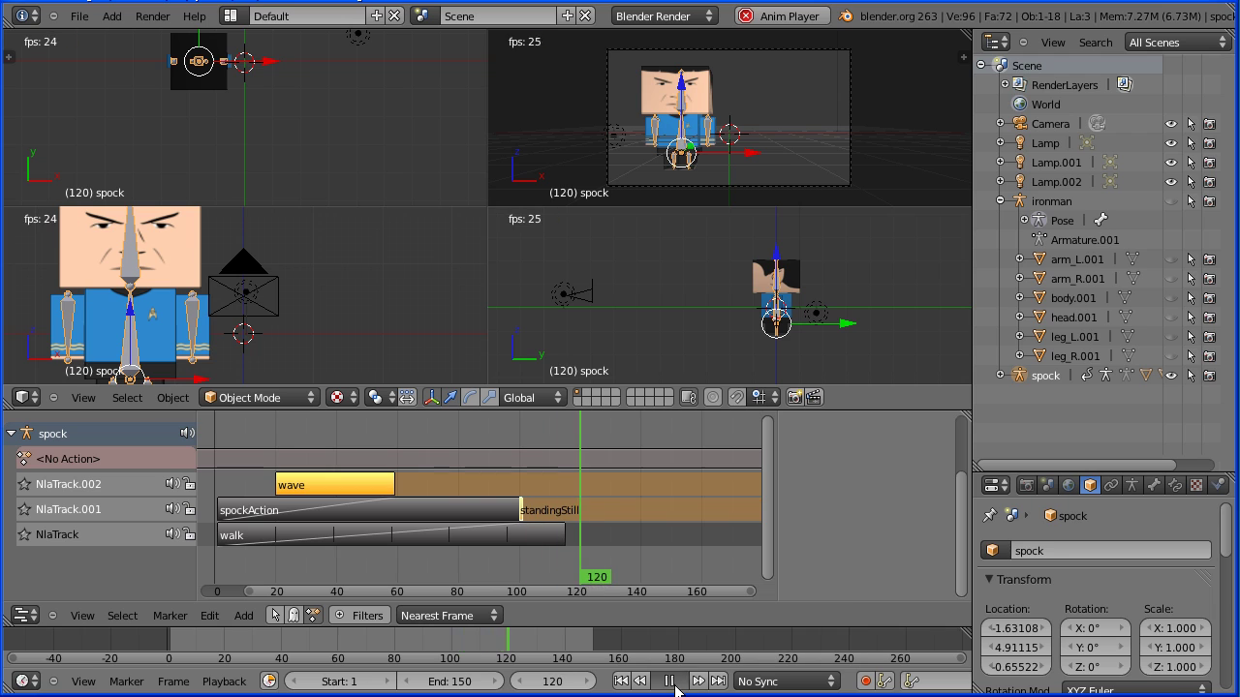
{"action": "left_click", "coordinate": [668, 682]}
{"action": "left_click", "coordinate": [621, 681]}
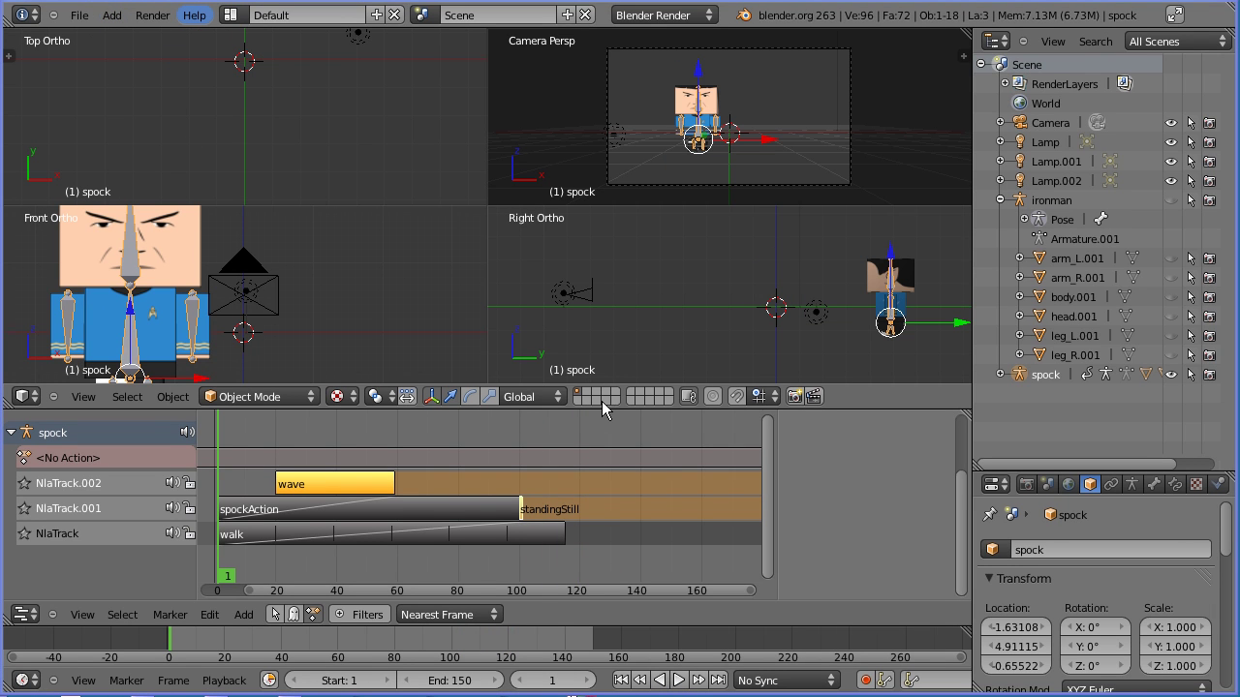
{"action": "left_click", "coordinate": [679, 681]}
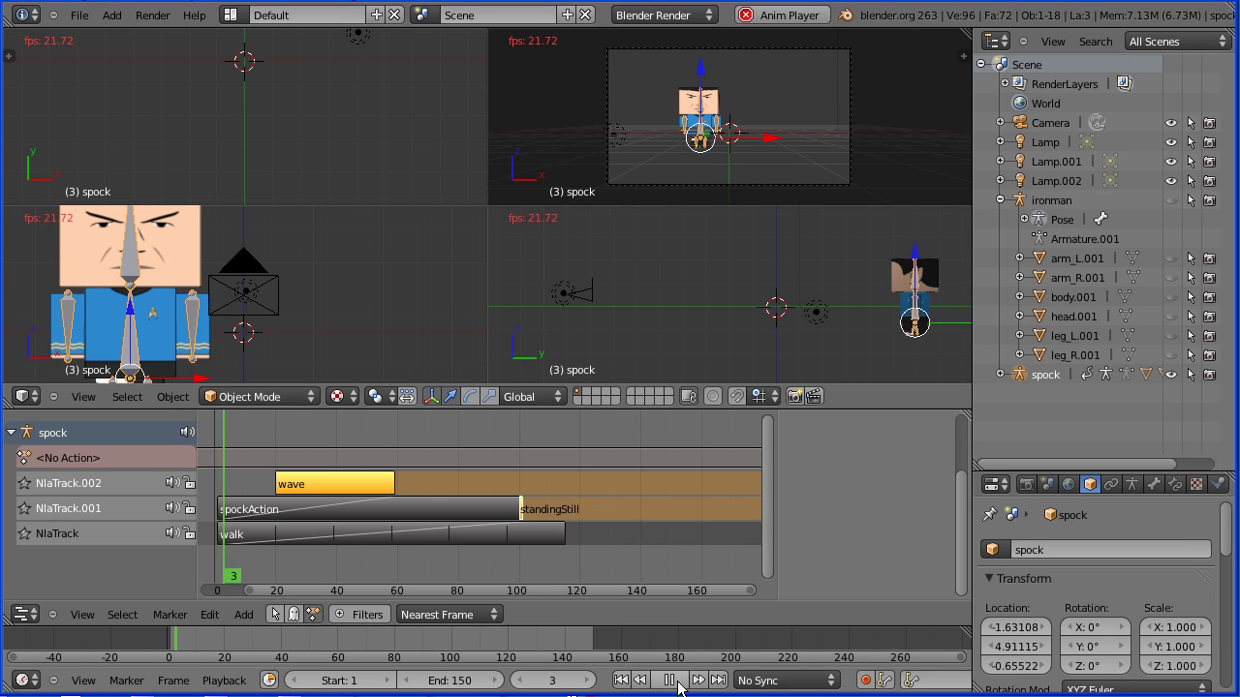